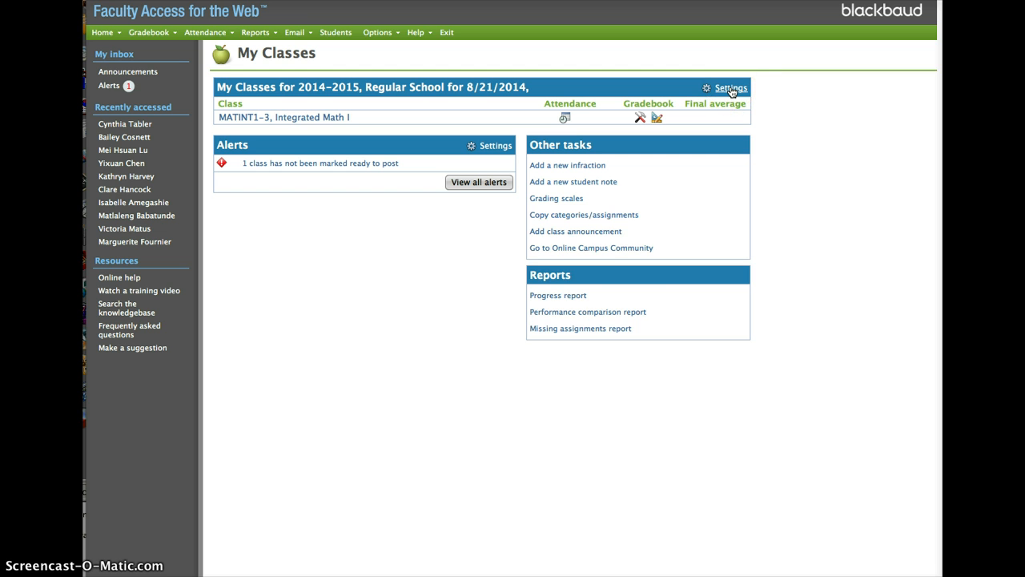
Set the class settings to academic year 2014-2015 and apply them with the Regular School session
{"action": "left_click", "coordinate": [582, 295]}
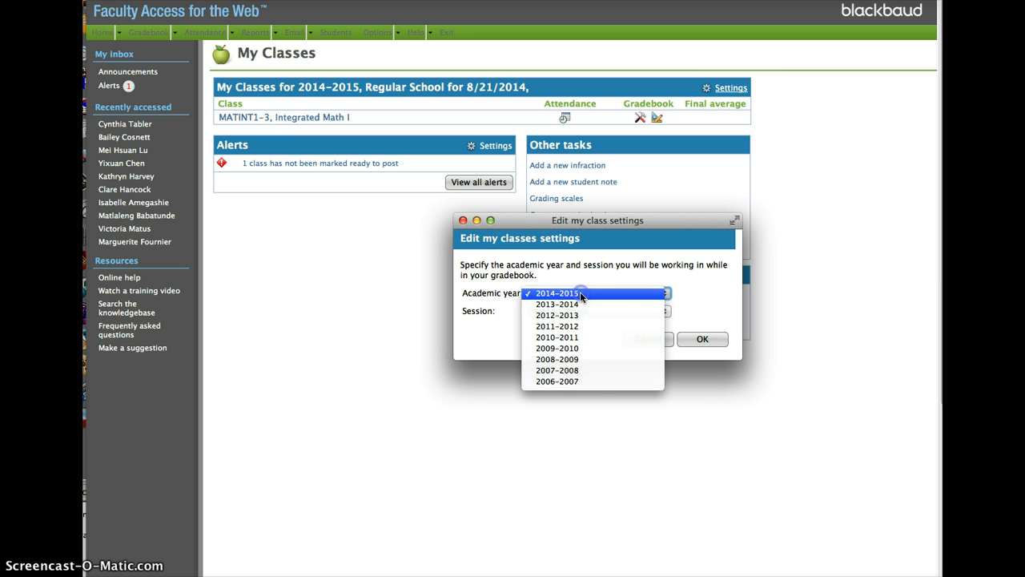
{"action": "left_click", "coordinate": [581, 295]}
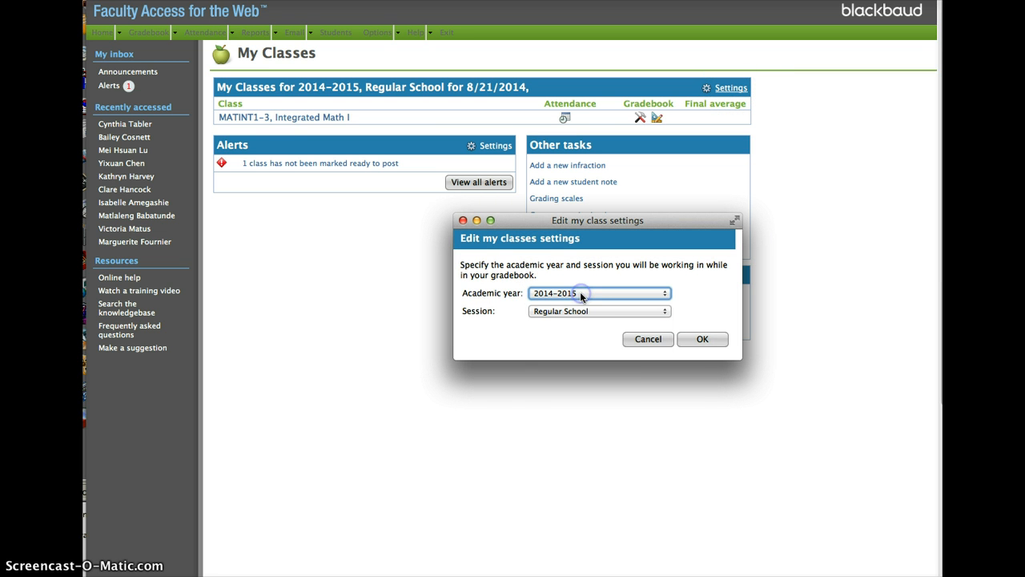
{"action": "left_click", "coordinate": [703, 340]}
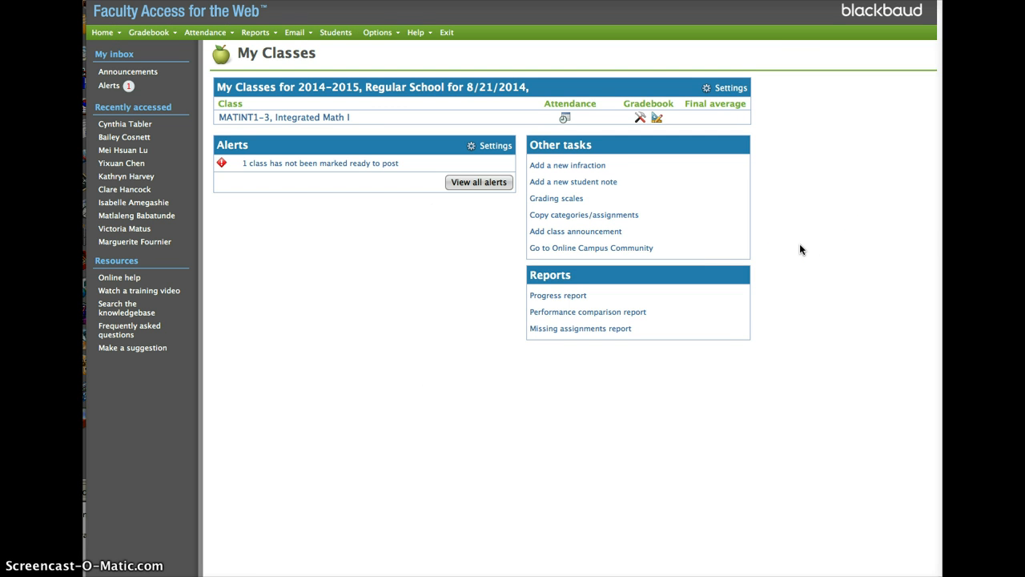
{"action": "left_click", "coordinate": [800, 244]}
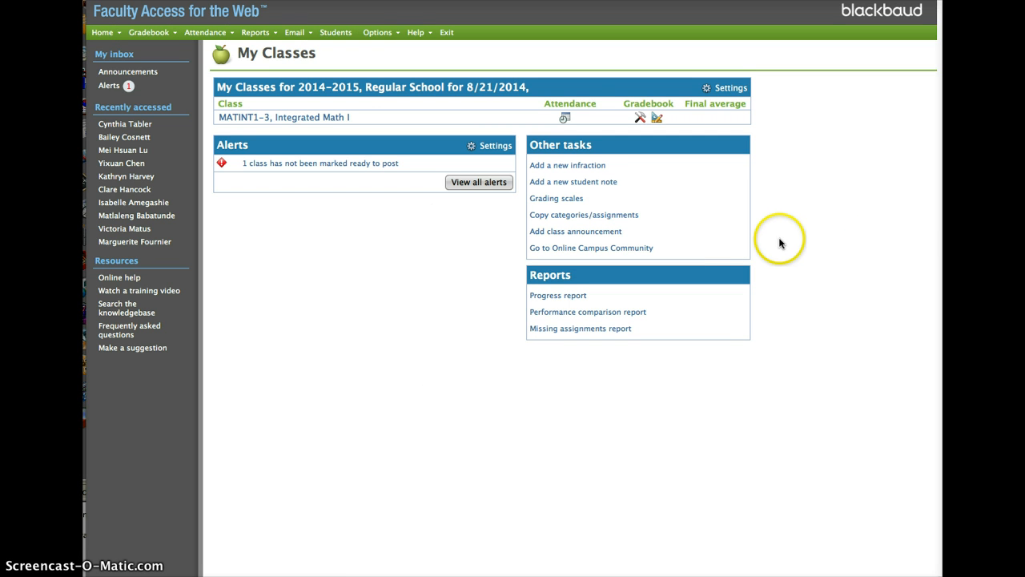
{"action": "left_click", "coordinate": [593, 222]}
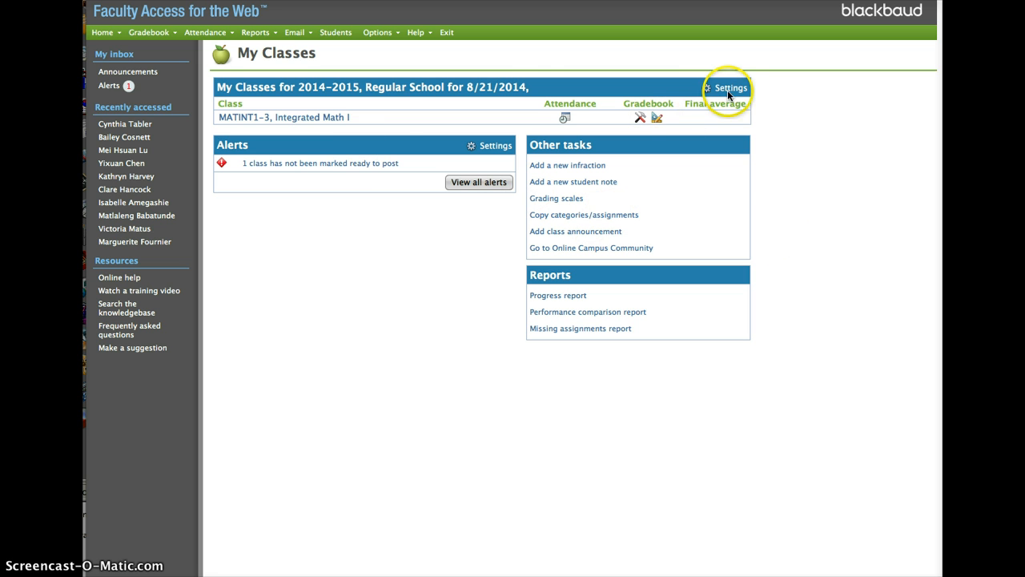
{"action": "left_click", "coordinate": [145, 33]}
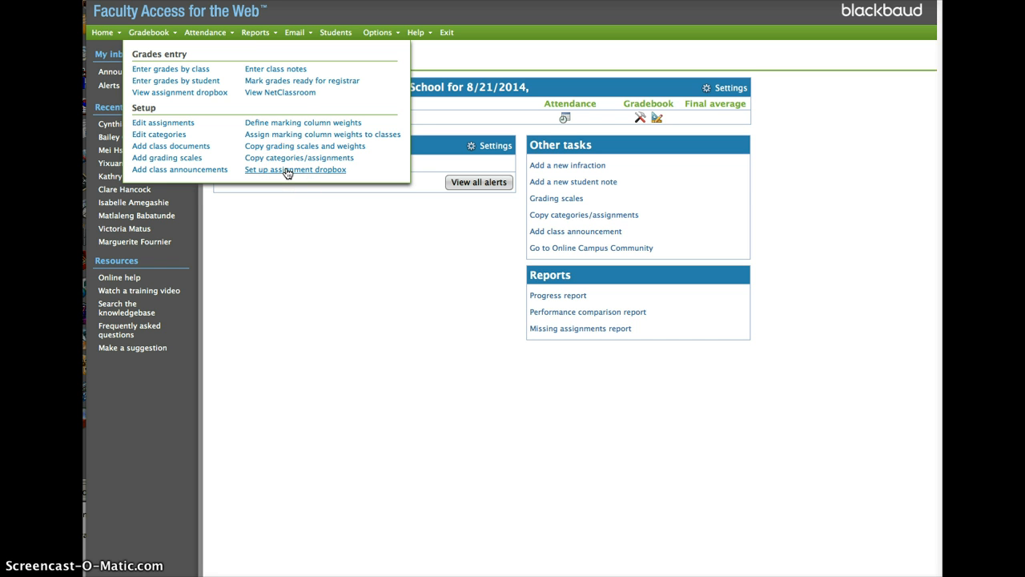
{"action": "left_click", "coordinate": [301, 135]}
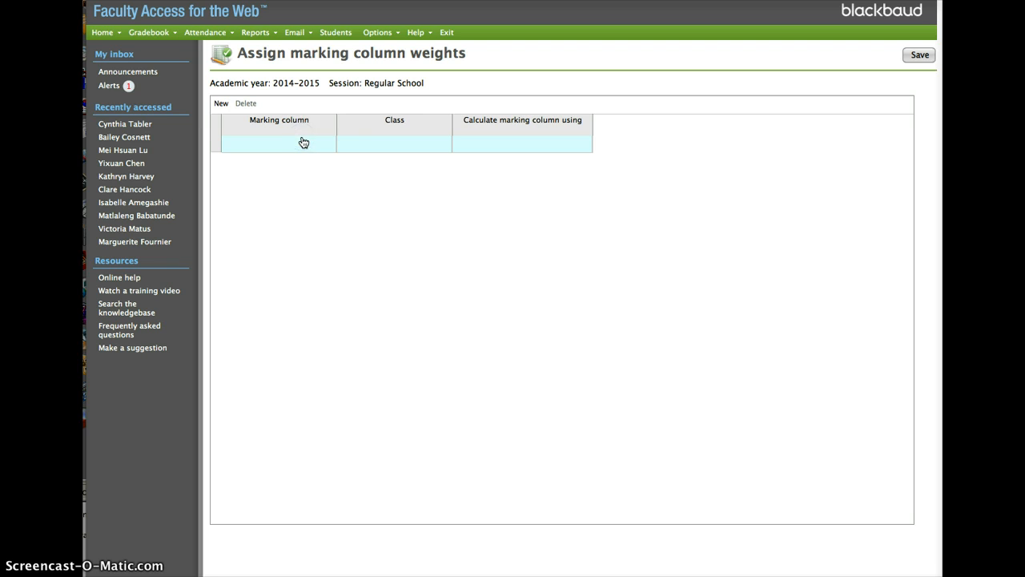
{"action": "left_click", "coordinate": [304, 143]}
{"action": "left_click", "coordinate": [315, 143]}
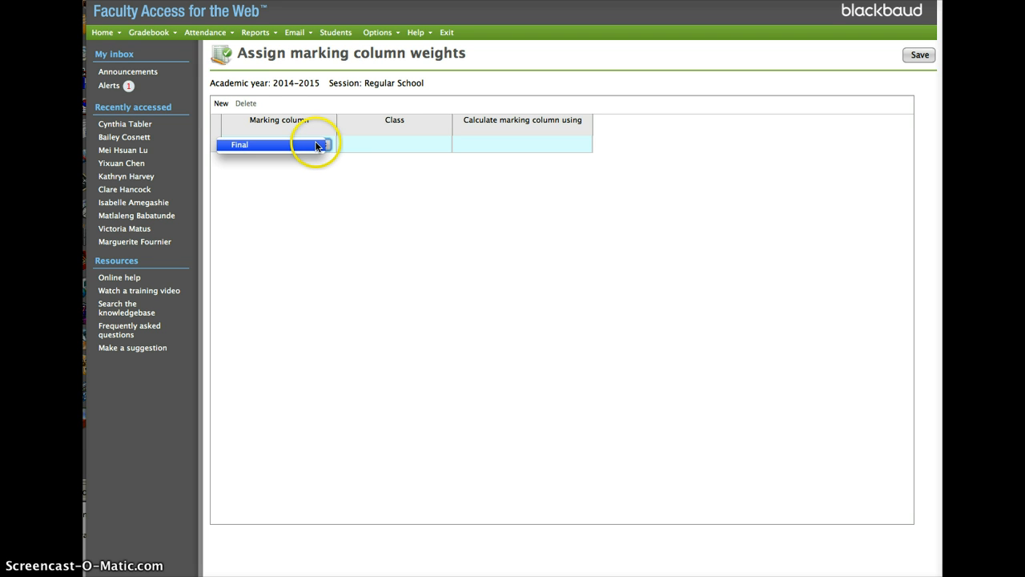
{"action": "left_click", "coordinate": [316, 145]}
Open the assignment of marking column weights to classes and choose Final as the first row's marking column
{"action": "left_click", "coordinate": [152, 37]}
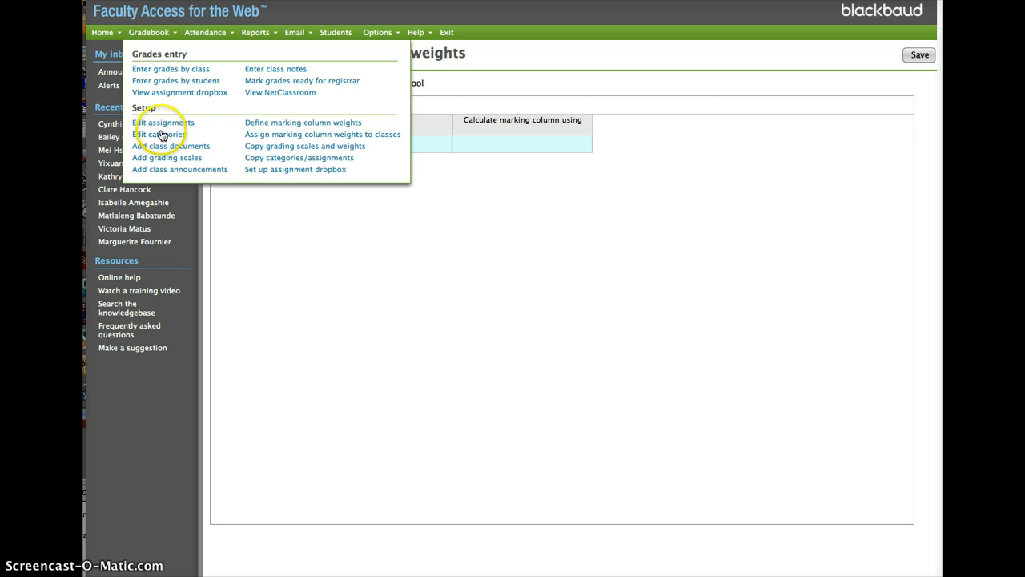
{"action": "left_click", "coordinate": [315, 136]}
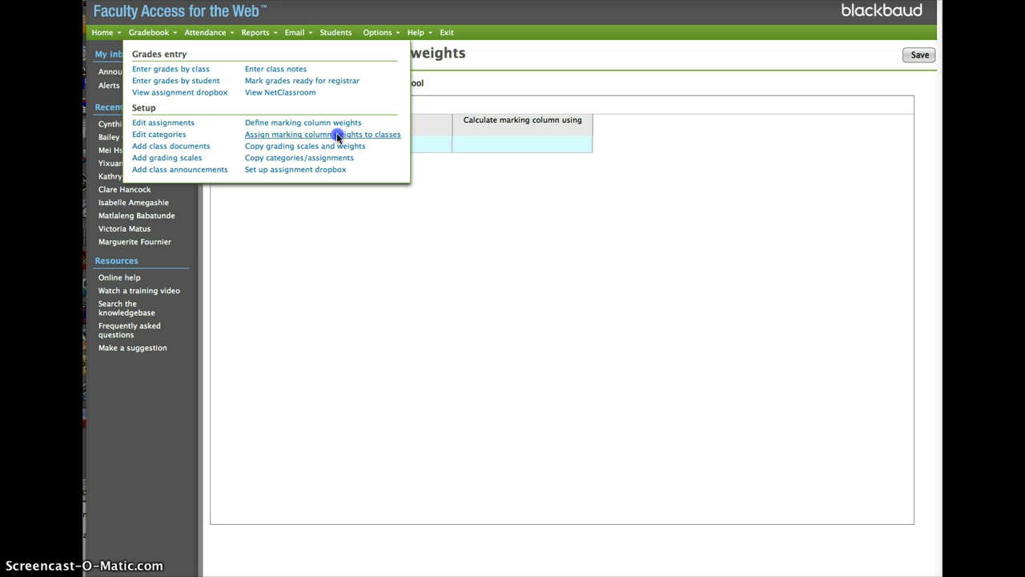
{"action": "left_click", "coordinate": [593, 308]}
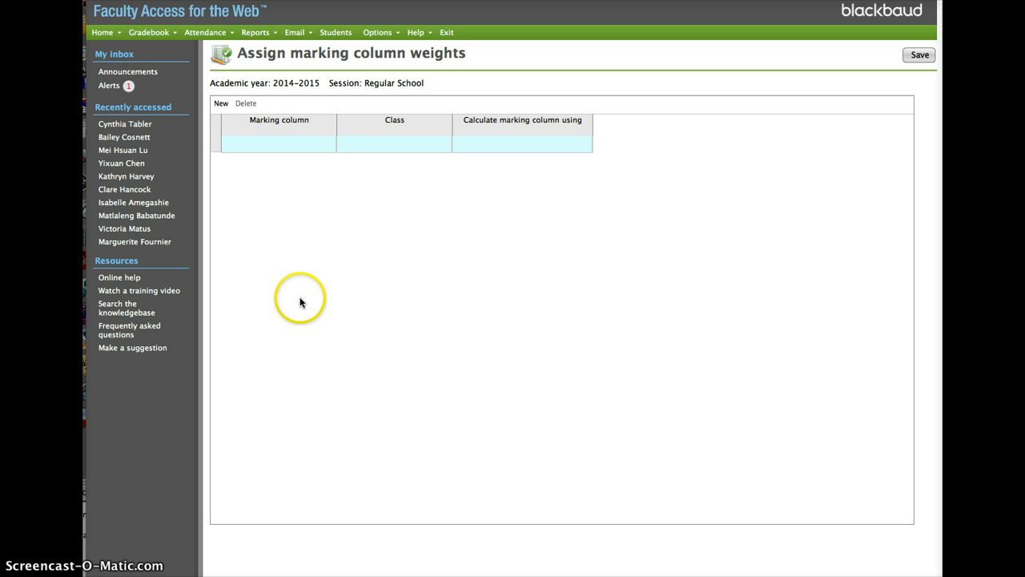
{"action": "left_click", "coordinate": [317, 142]}
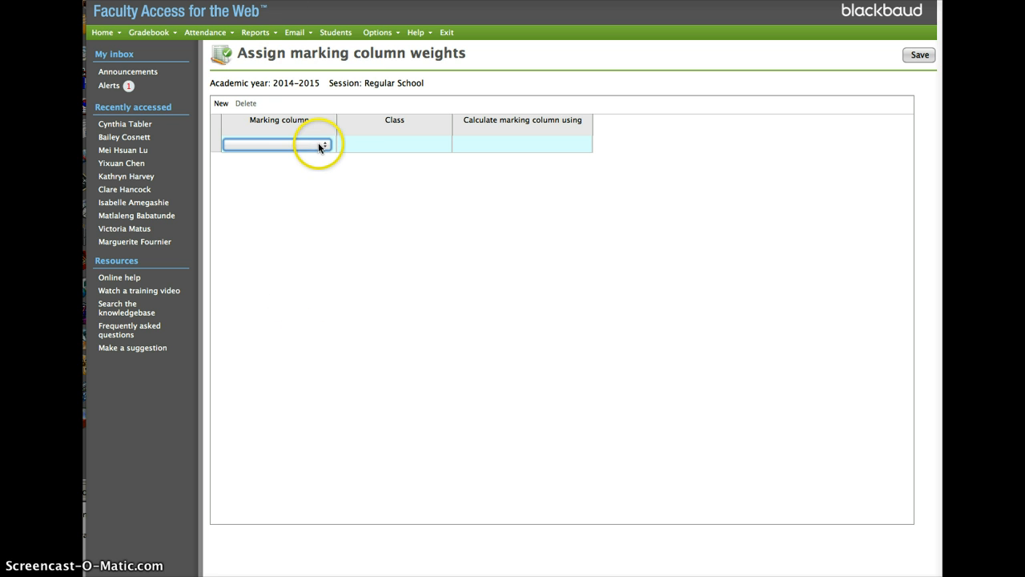
{"action": "left_click", "coordinate": [323, 144]}
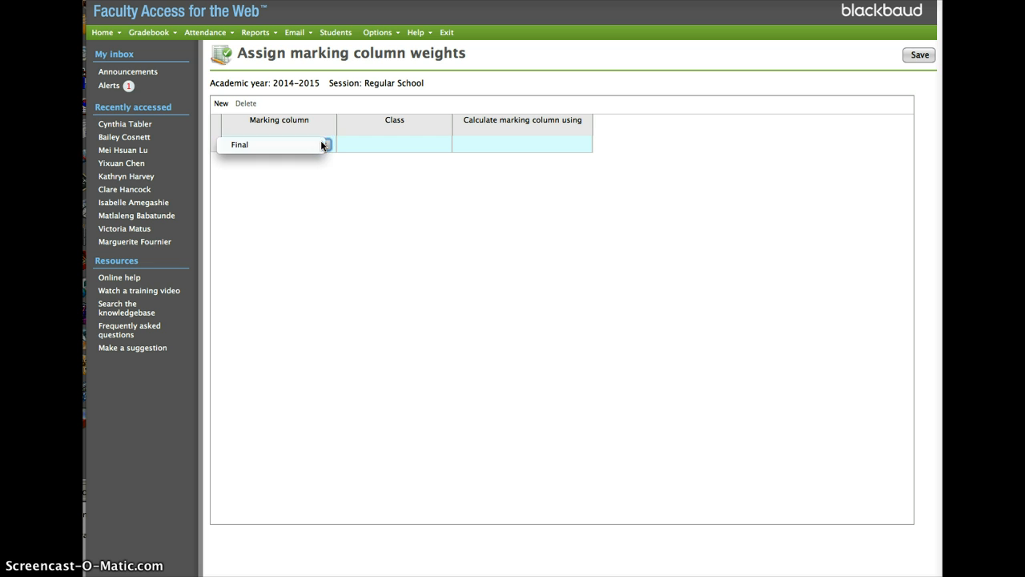
{"action": "left_click", "coordinate": [321, 143]}
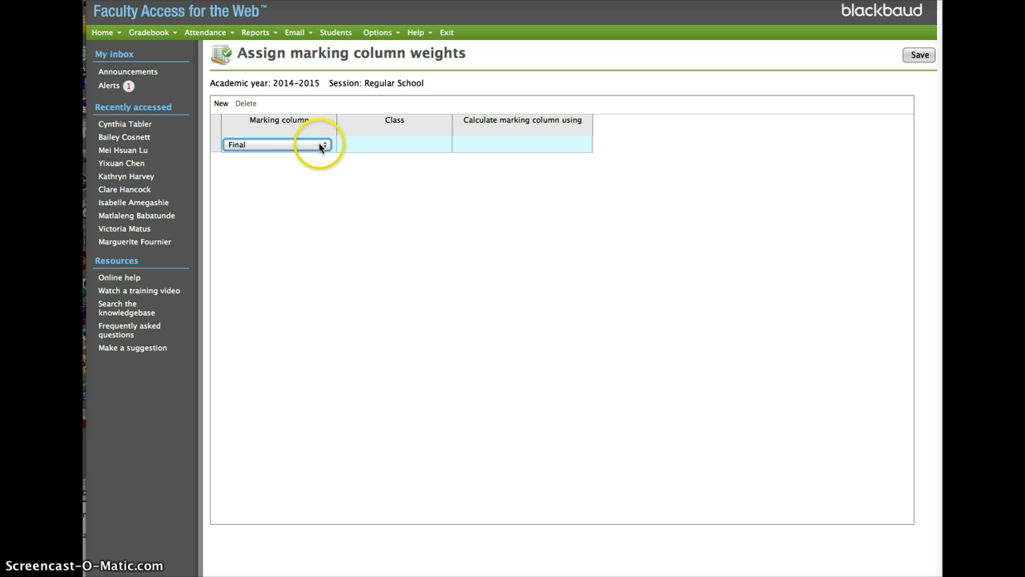
Assign the Final row to class MATINT1-3, Integrated Math I and calculate its marking column using FINAL (System)
{"action": "left_click", "coordinate": [427, 145]}
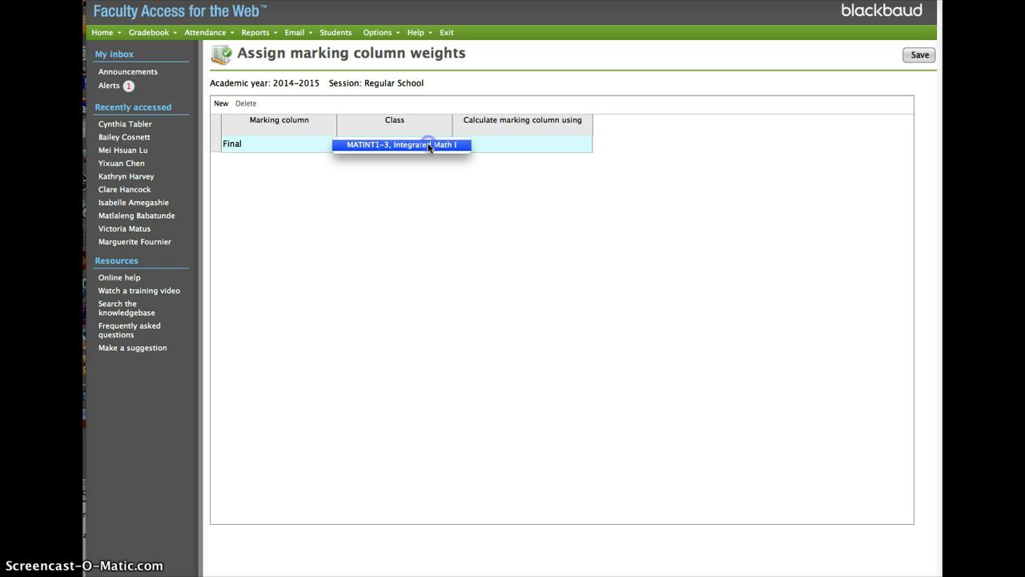
{"action": "left_click", "coordinate": [427, 146]}
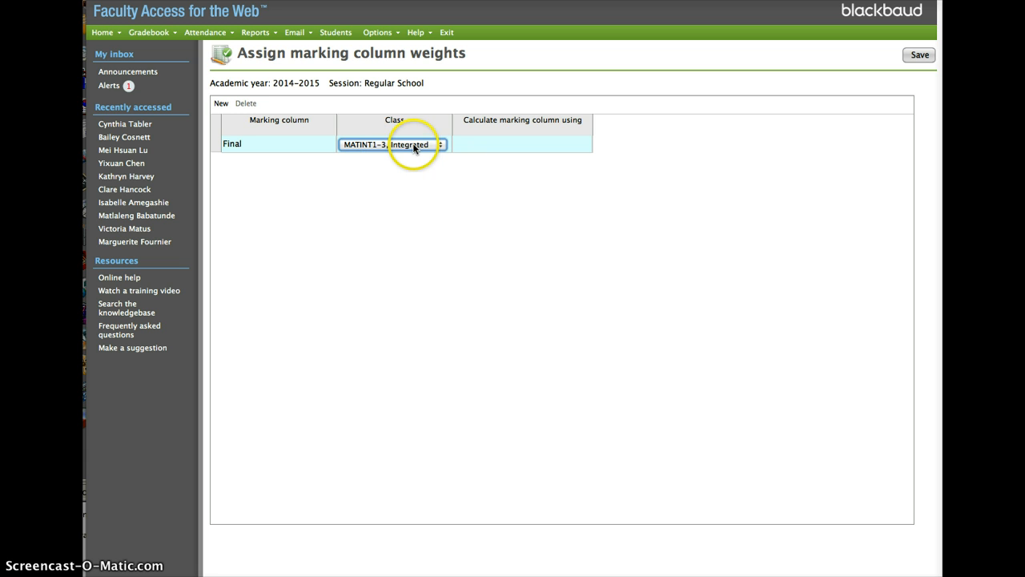
{"action": "left_click", "coordinate": [558, 145]}
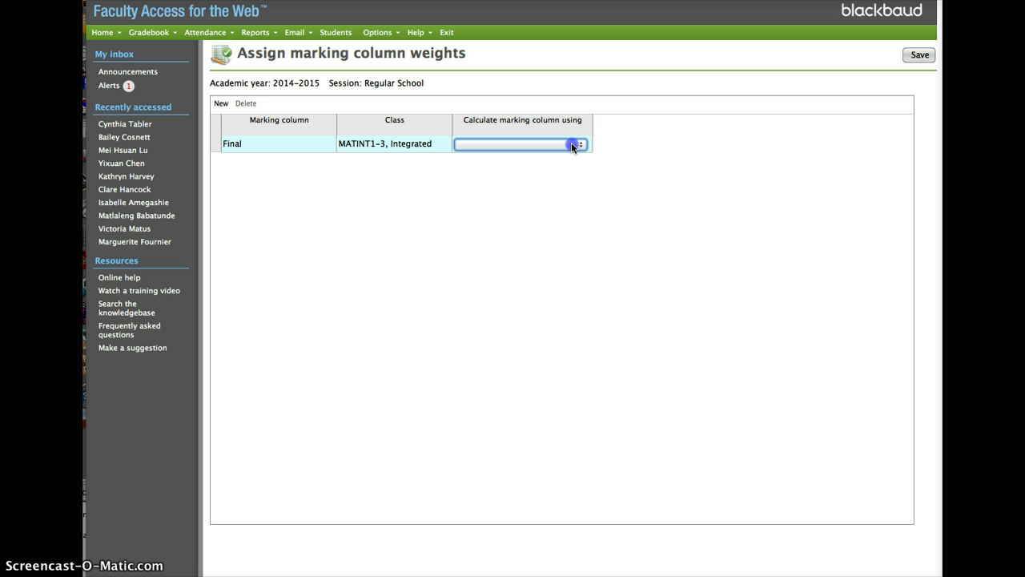
{"action": "left_click", "coordinate": [572, 145]}
{"action": "left_click", "coordinate": [569, 144]}
{"action": "key", "text": "Tab"}
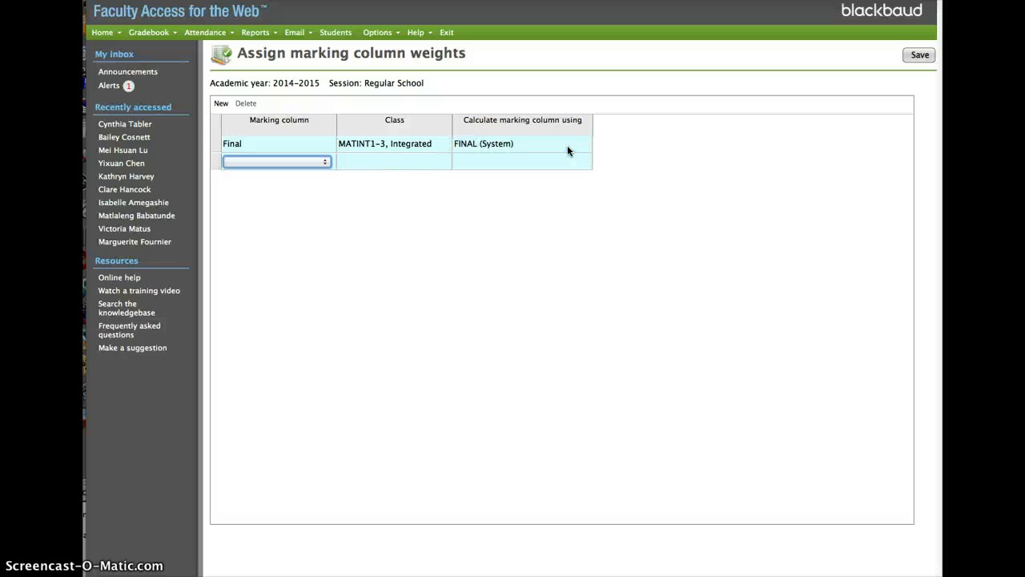
{"action": "left_click", "coordinate": [302, 160]}
{"action": "left_click", "coordinate": [302, 161]}
{"action": "left_click", "coordinate": [368, 166]}
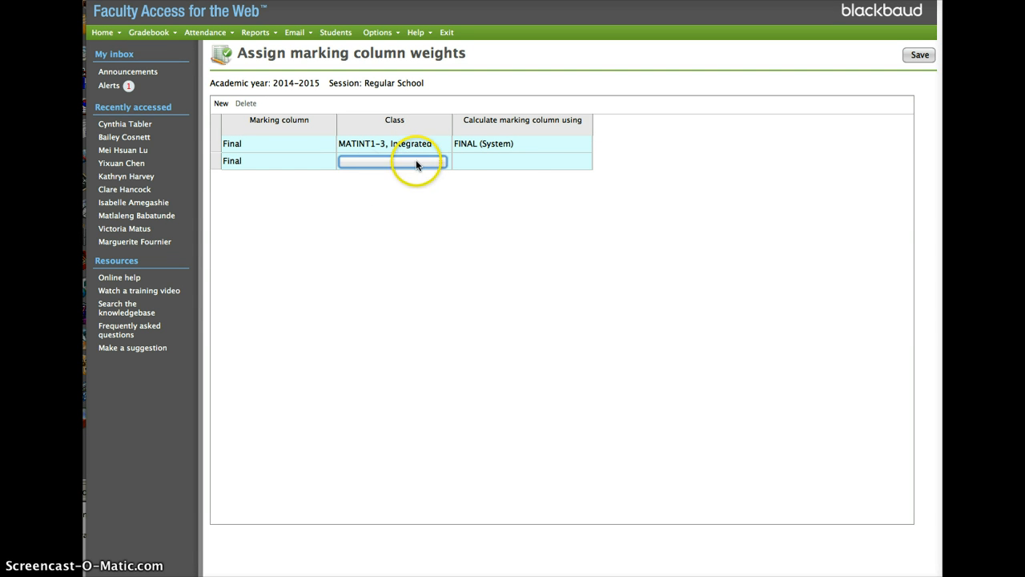
{"action": "left_click", "coordinate": [410, 165]}
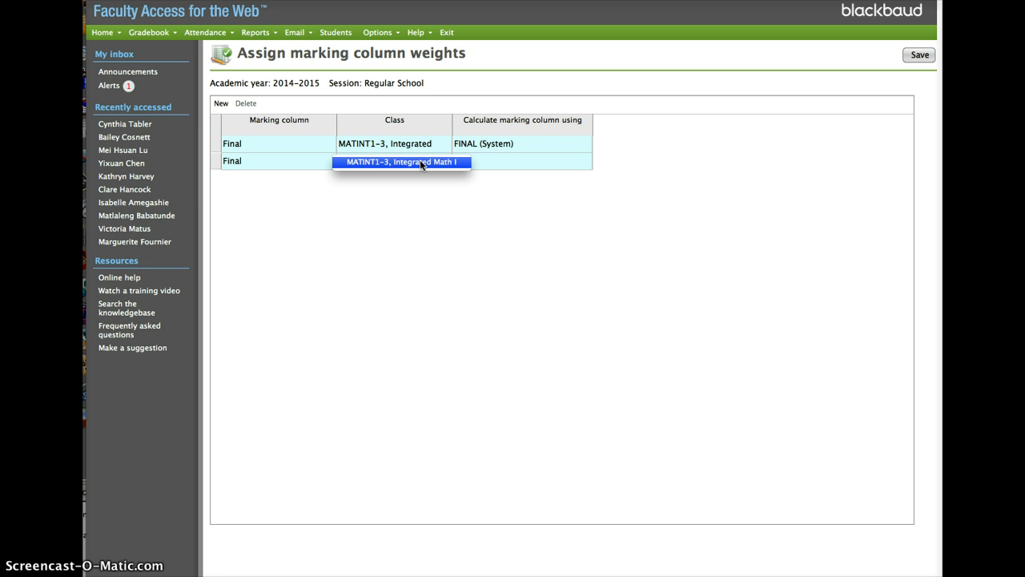
{"action": "left_click", "coordinate": [496, 161]}
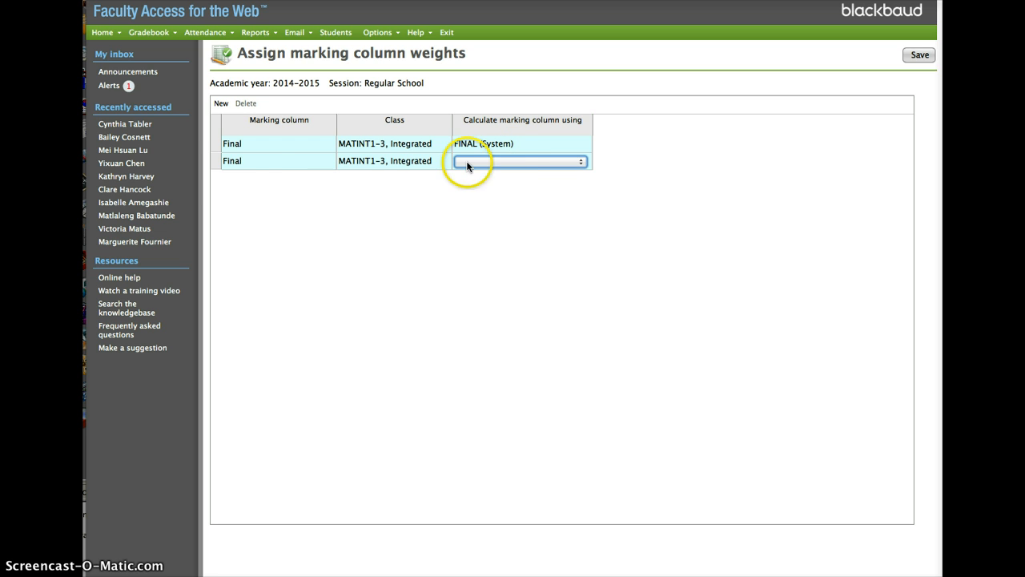
Delete the second row of the marking column weights and save the assignments
{"action": "left_click", "coordinate": [216, 166]}
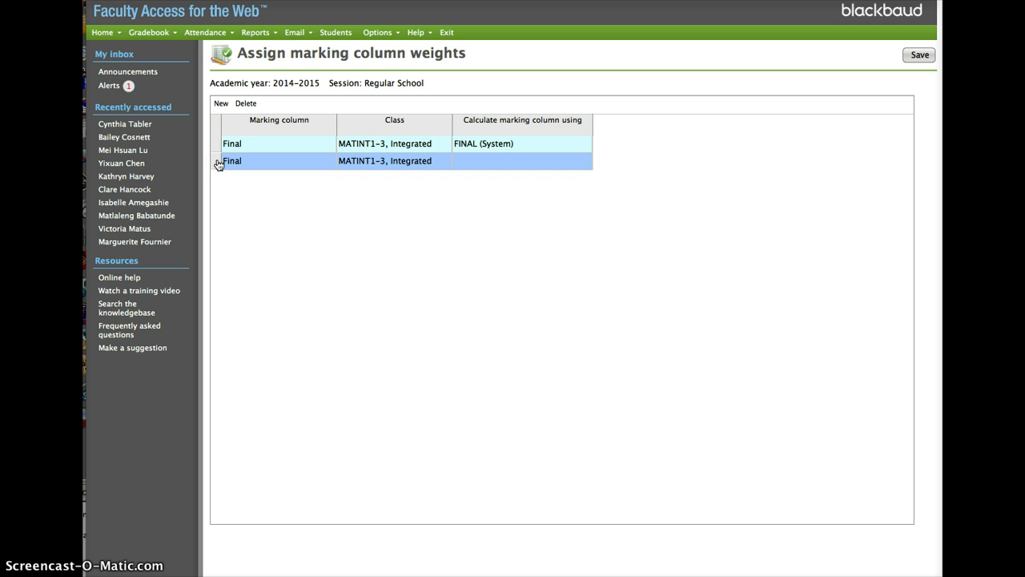
{"action": "left_click", "coordinate": [218, 165]}
{"action": "left_click", "coordinate": [245, 104]}
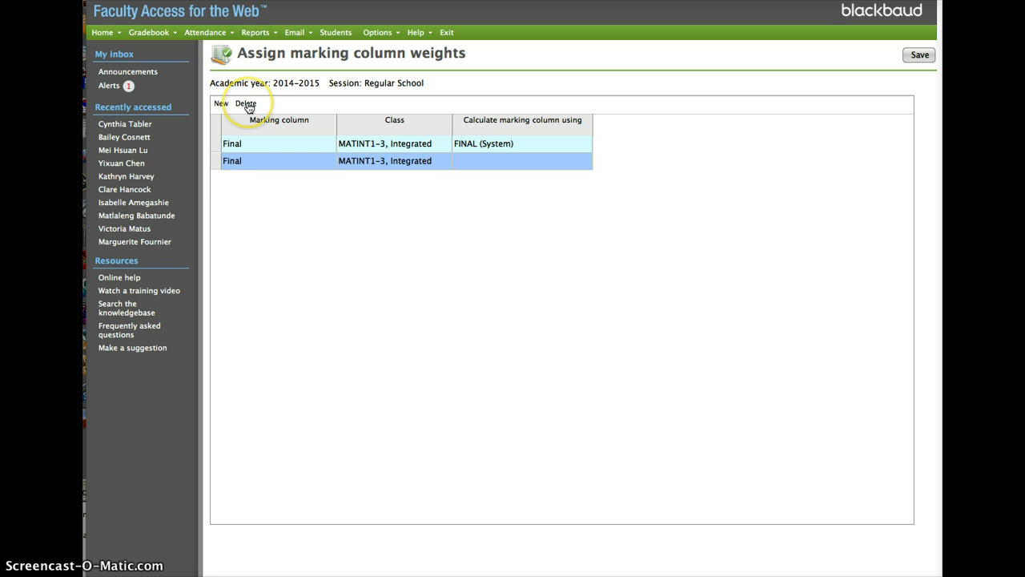
{"action": "left_click", "coordinate": [708, 159]}
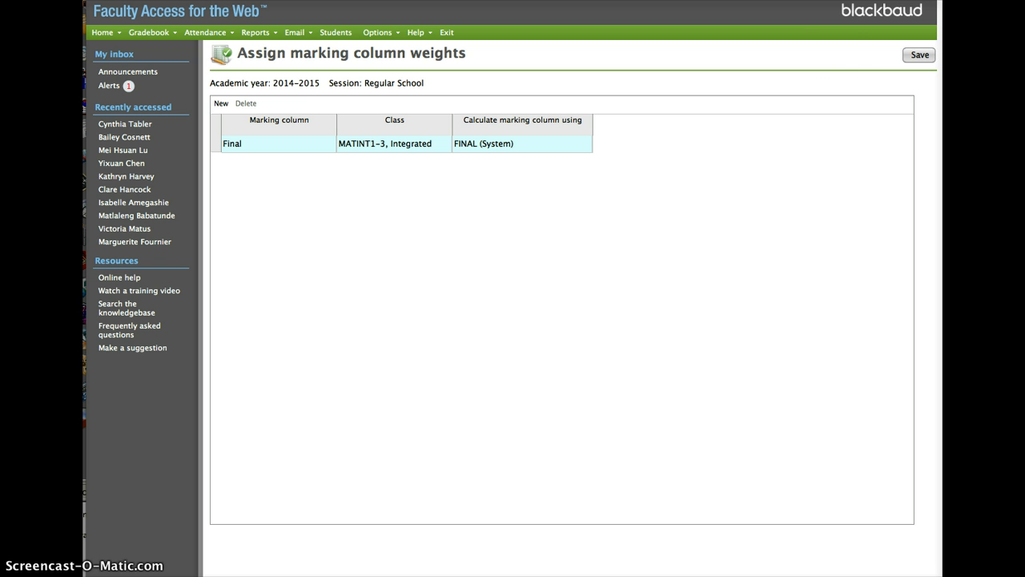
{"action": "left_click", "coordinate": [919, 58]}
Mark the Tri 1 grades of all classes as Ready for the registrar and save
{"action": "left_click", "coordinate": [148, 34]}
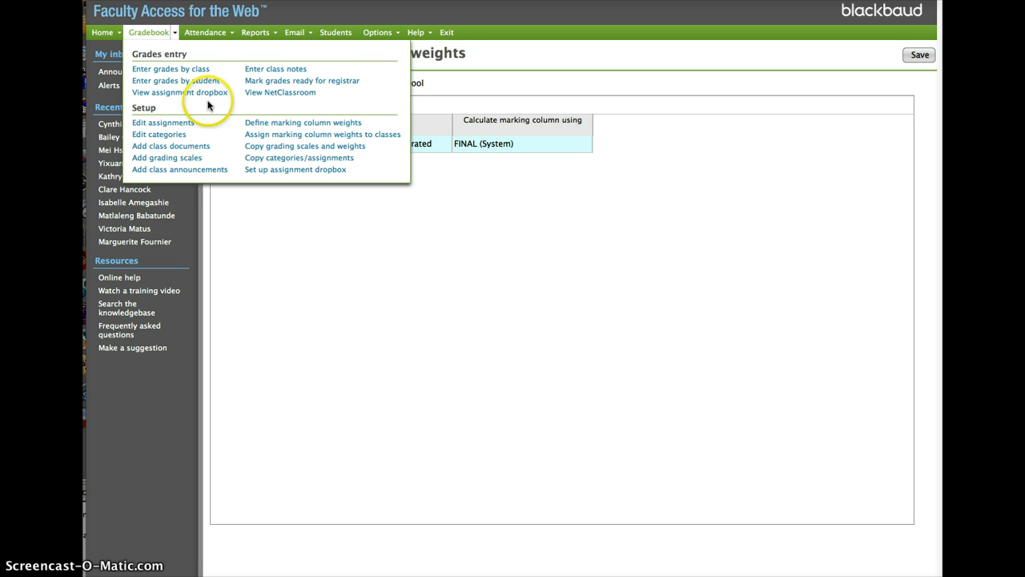
{"action": "left_click", "coordinate": [309, 80]}
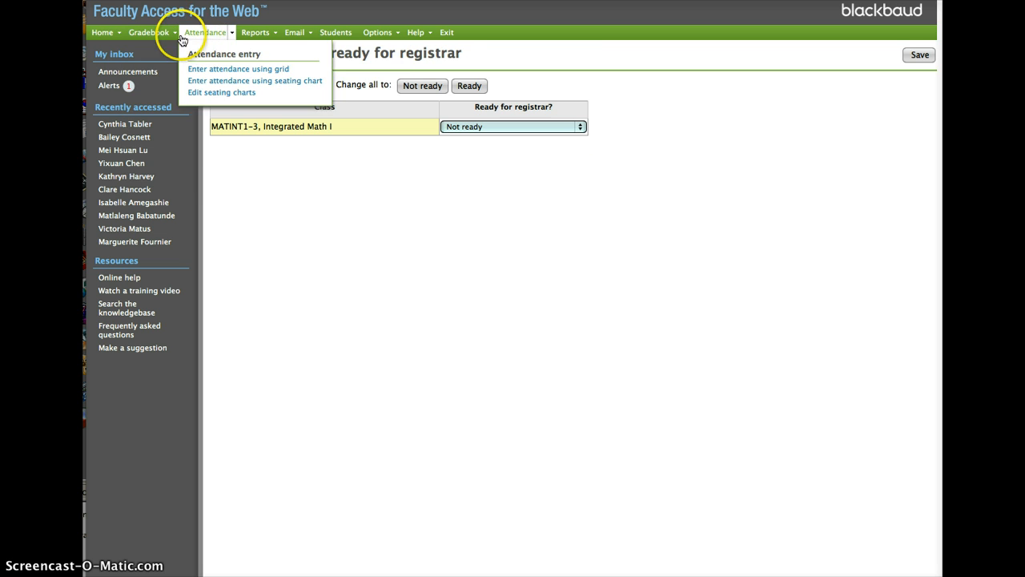
{"action": "left_click", "coordinate": [150, 33]}
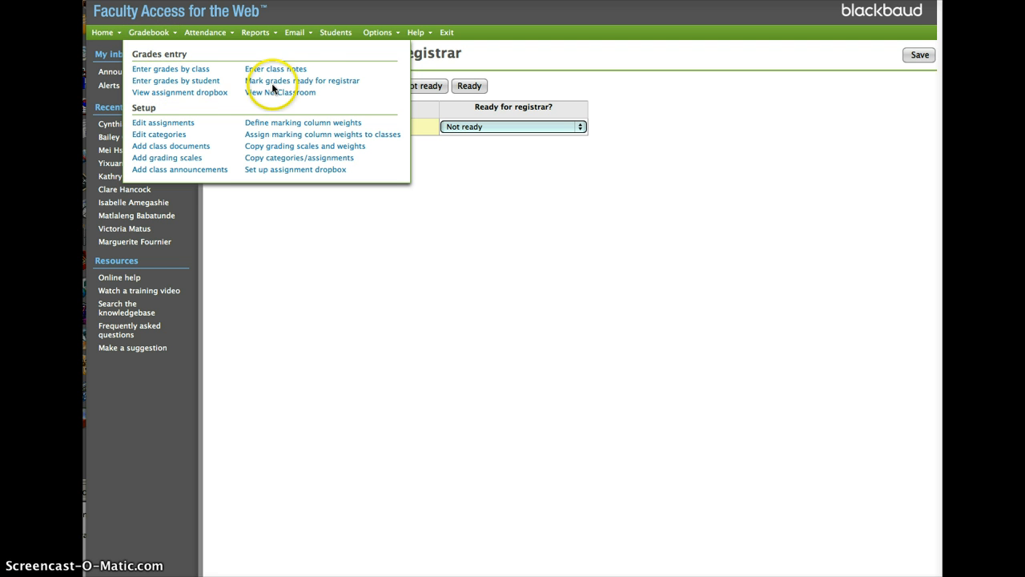
{"action": "left_click", "coordinate": [313, 82]}
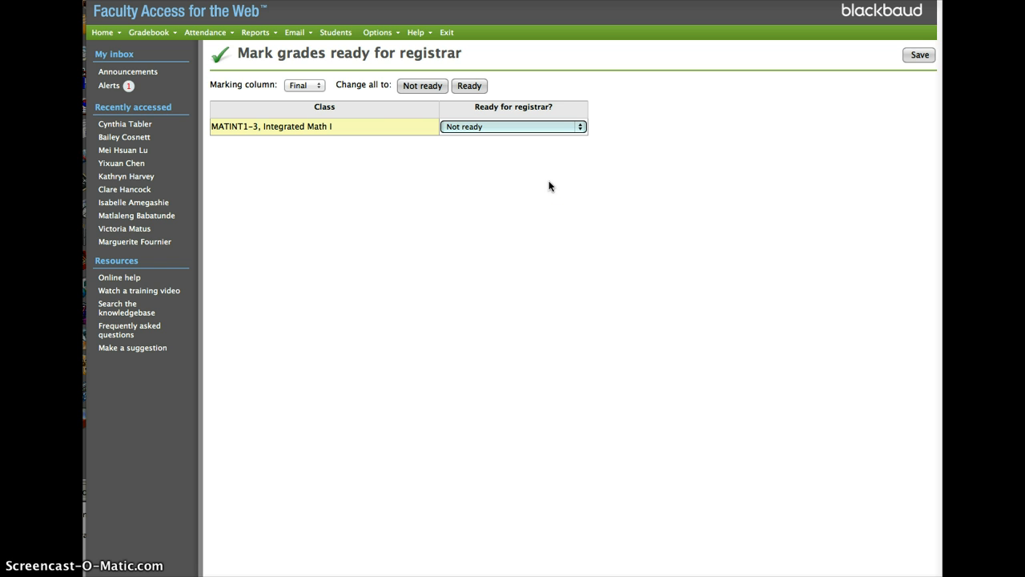
{"action": "left_click", "coordinate": [311, 86]}
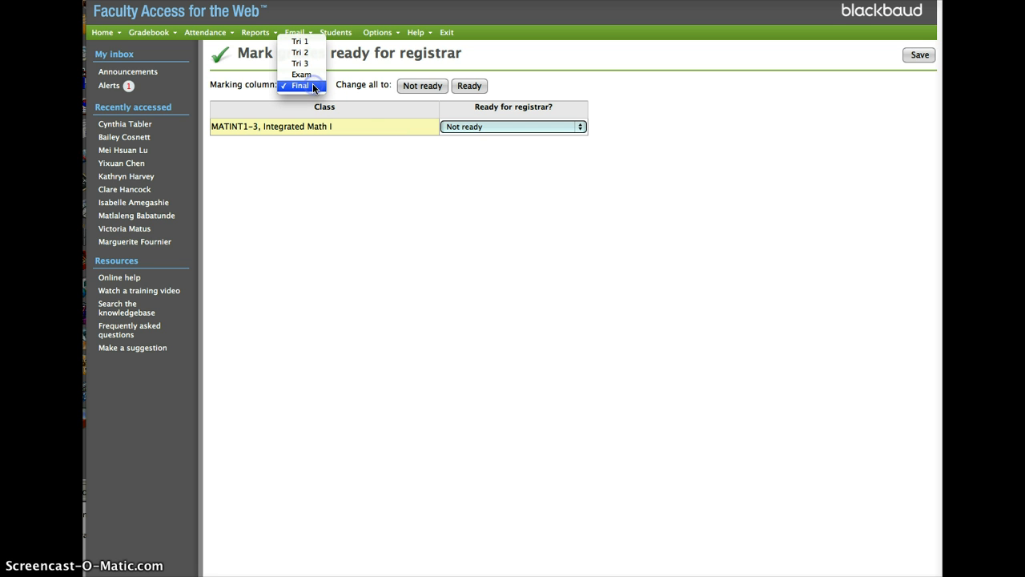
{"action": "left_click", "coordinate": [307, 41]}
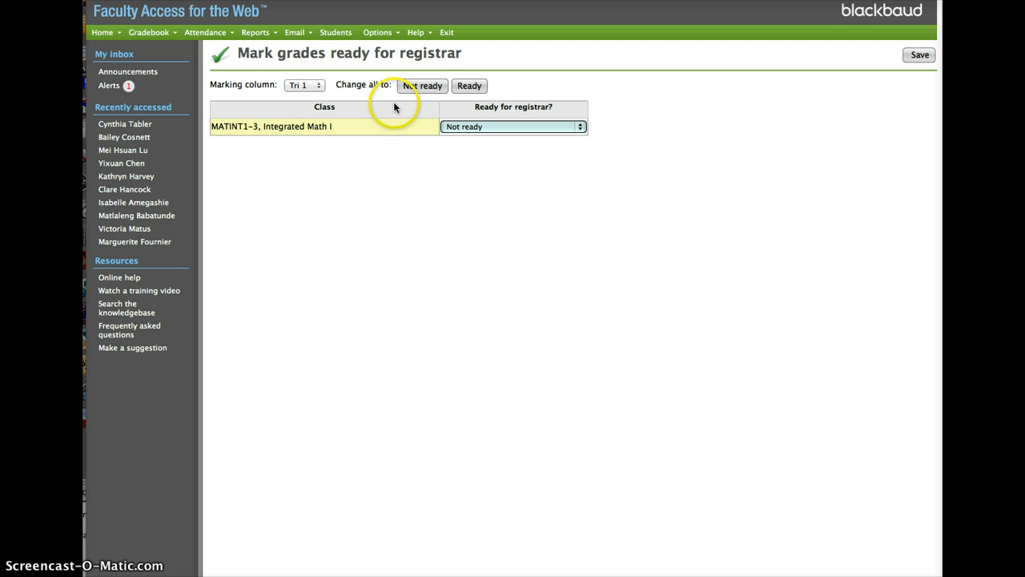
{"action": "left_click", "coordinate": [474, 87]}
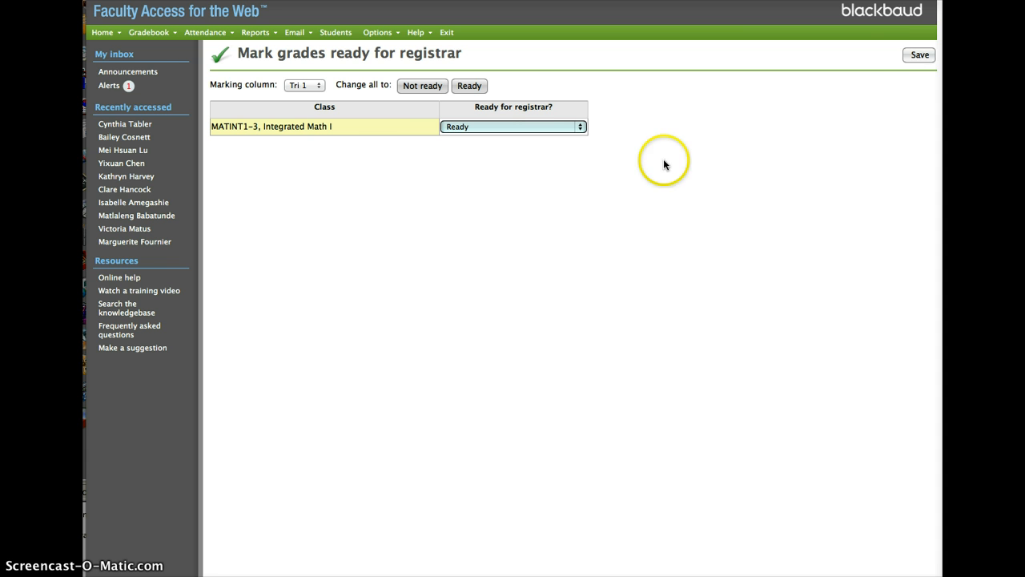
{"action": "left_click", "coordinate": [912, 55]}
Mark the Tri 2 grades of all classes as Ready for the registrar and save
{"action": "left_click", "coordinate": [304, 85]}
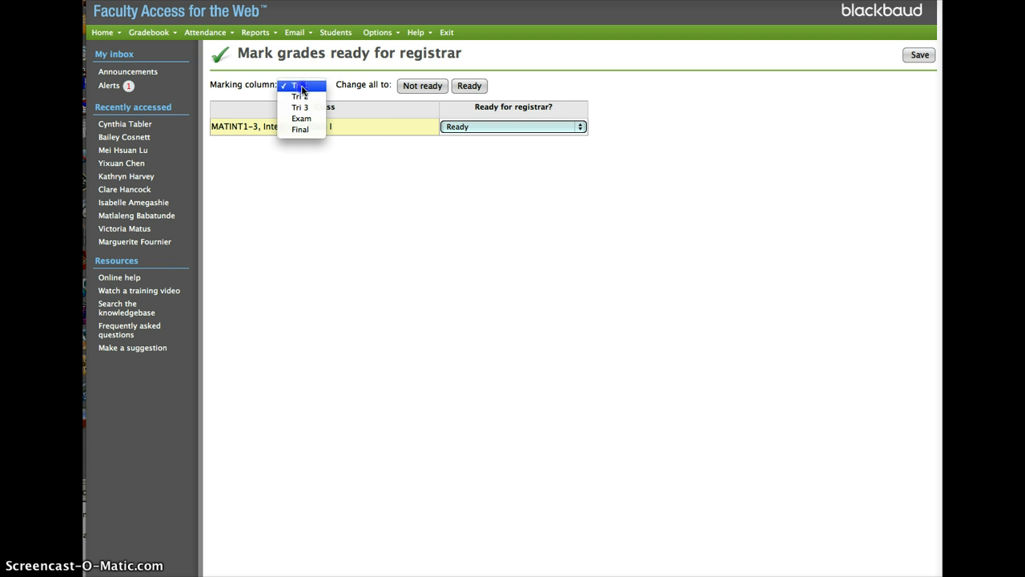
{"action": "left_click", "coordinate": [308, 96]}
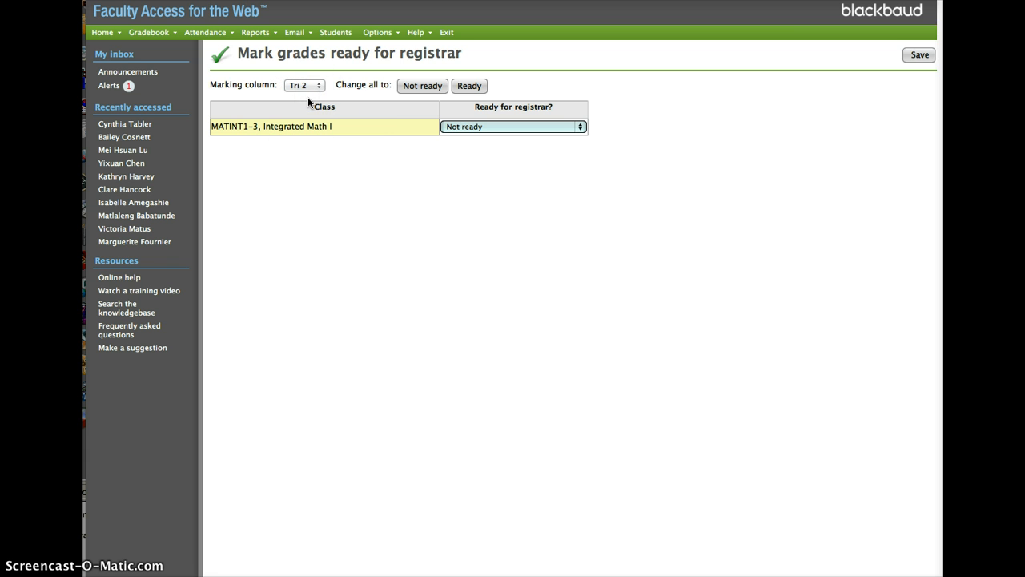
{"action": "left_click", "coordinate": [471, 86]}
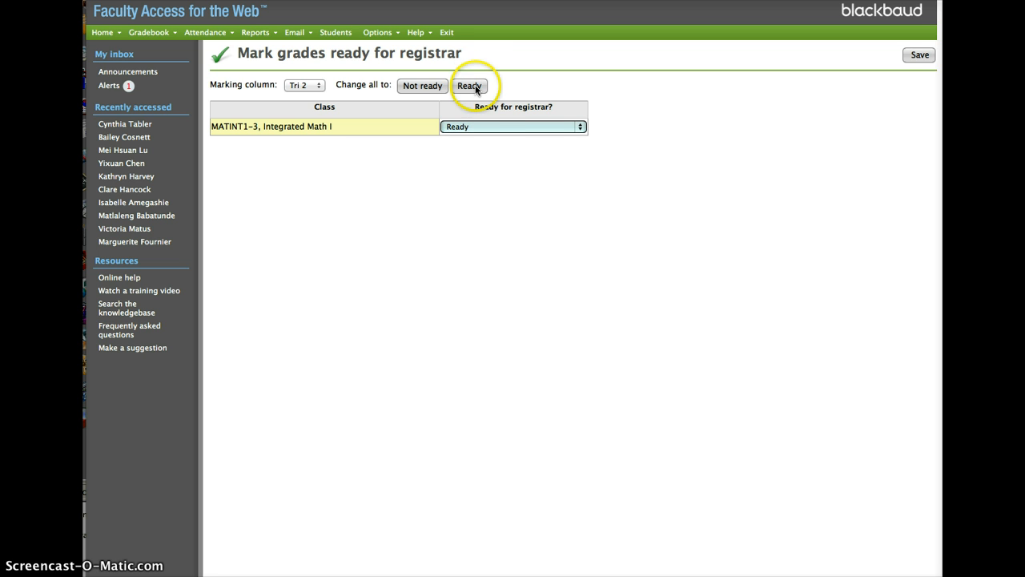
{"action": "left_click", "coordinate": [922, 56]}
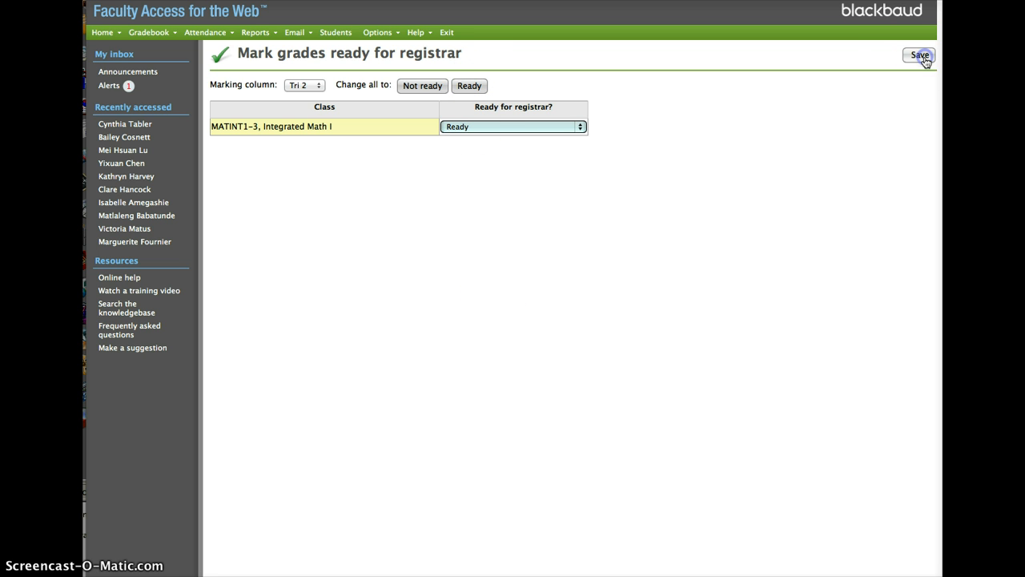
Mark the Tri 3 grades of all classes as Ready for the registrar and save
{"action": "left_click", "coordinate": [312, 86]}
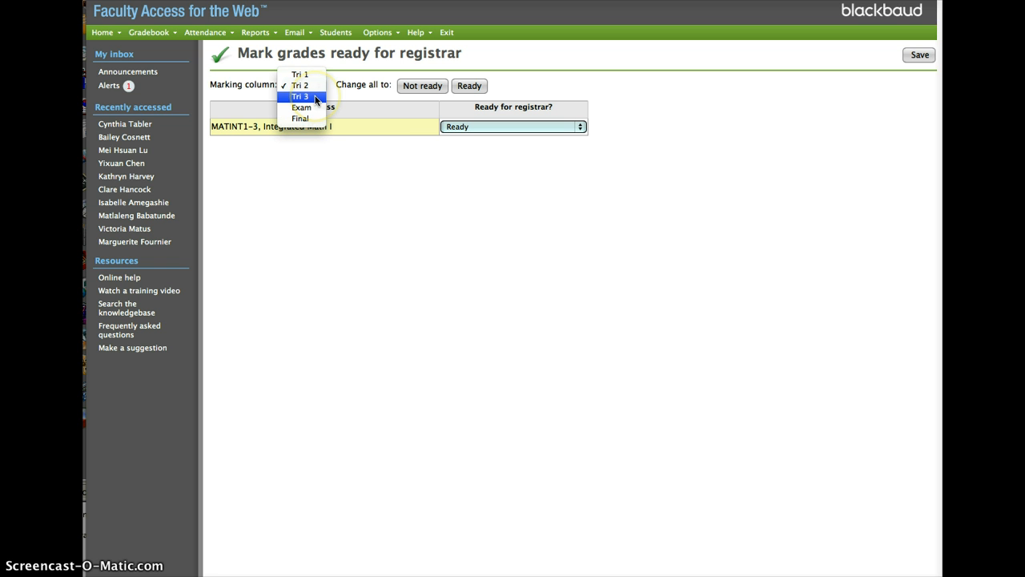
{"action": "left_click", "coordinate": [311, 97]}
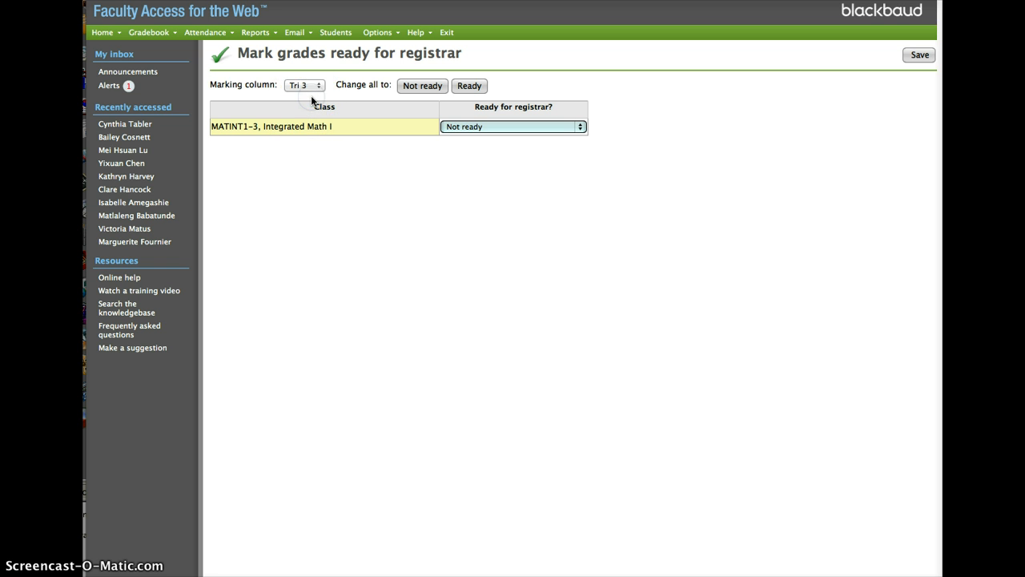
{"action": "left_click", "coordinate": [471, 87]}
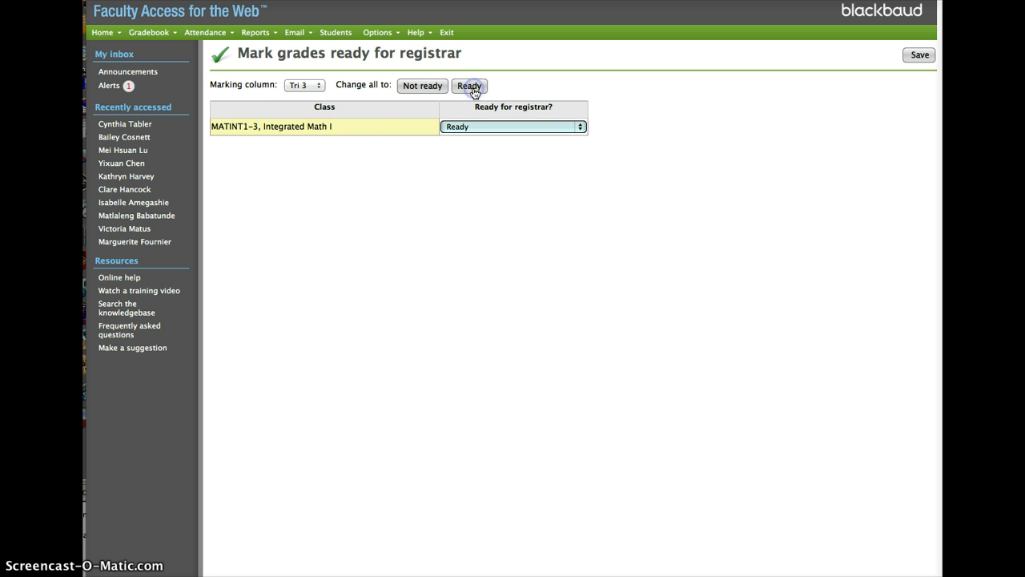
{"action": "left_click", "coordinate": [918, 55]}
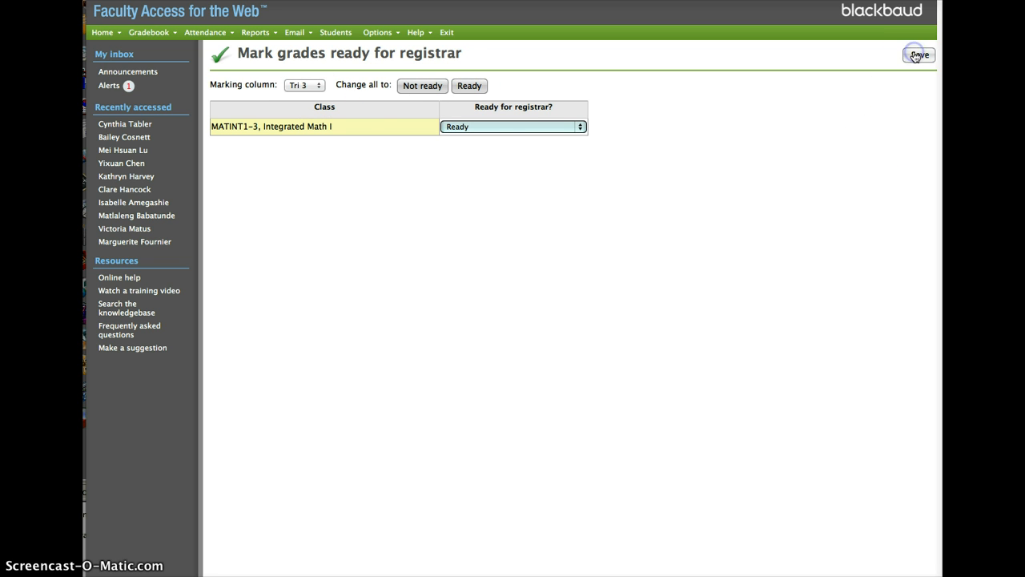
Mark the Exam grades of all classes as Ready for the registrar and save
{"action": "left_click", "coordinate": [311, 84]}
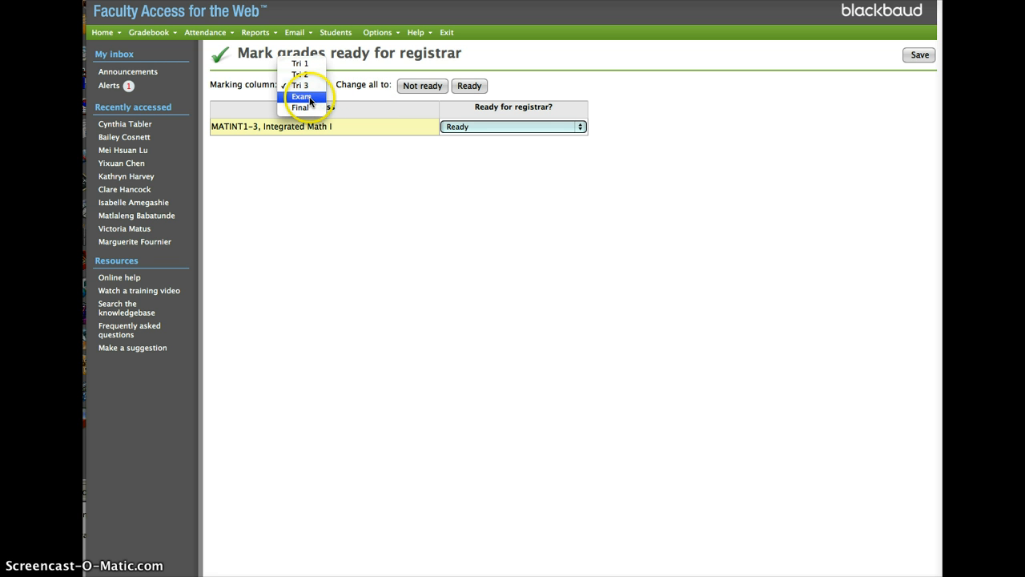
{"action": "left_click", "coordinate": [313, 98]}
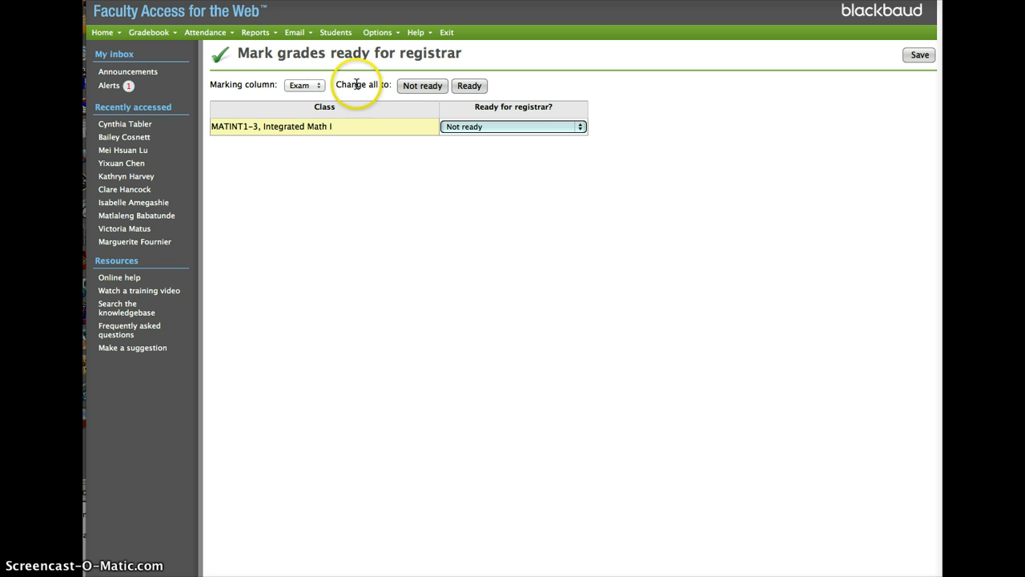
{"action": "left_click", "coordinate": [474, 89]}
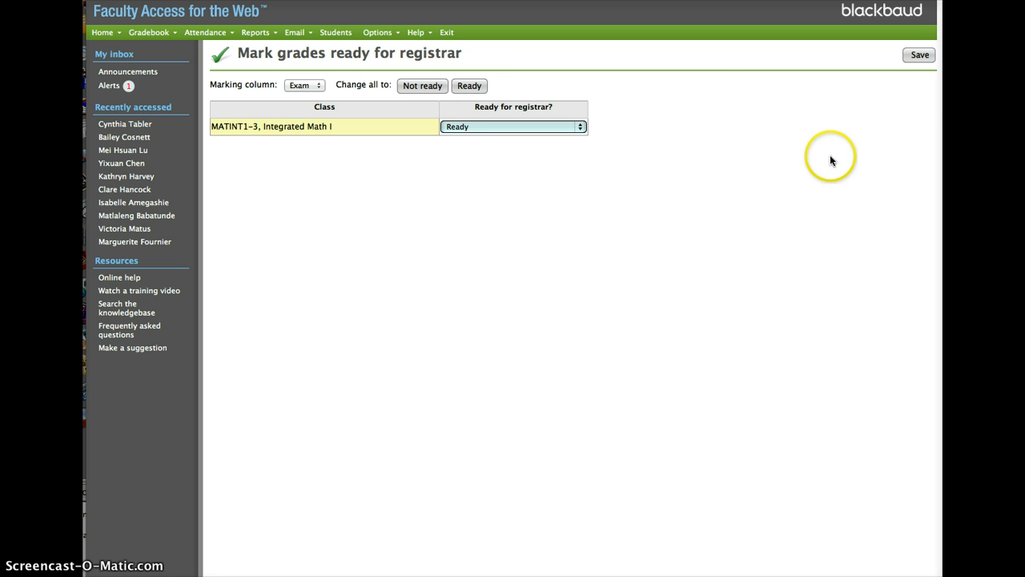
{"action": "left_click", "coordinate": [919, 55]}
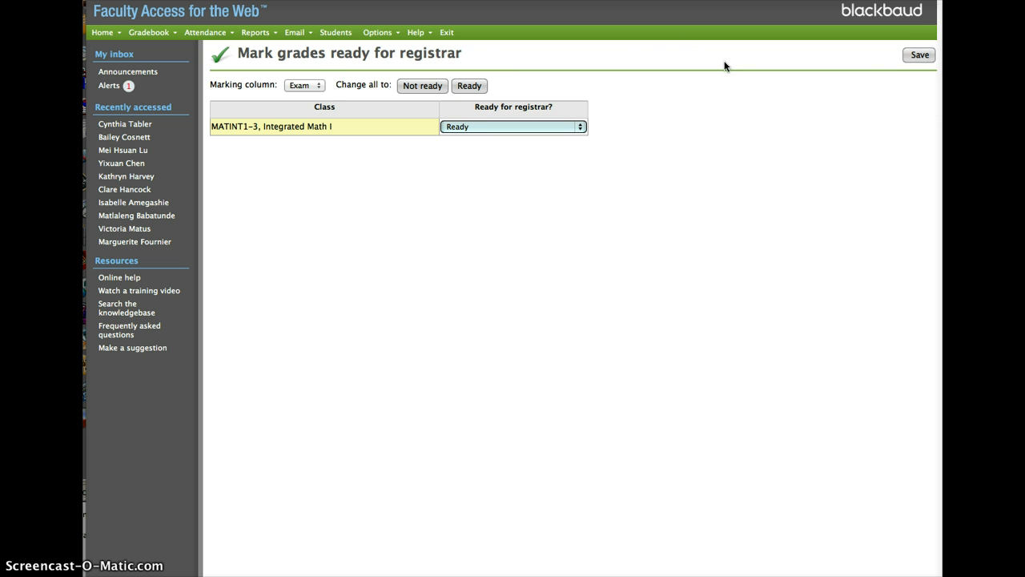
Mark the Final grades of all classes as Ready for the registrar and save
{"action": "left_click", "coordinate": [306, 87]}
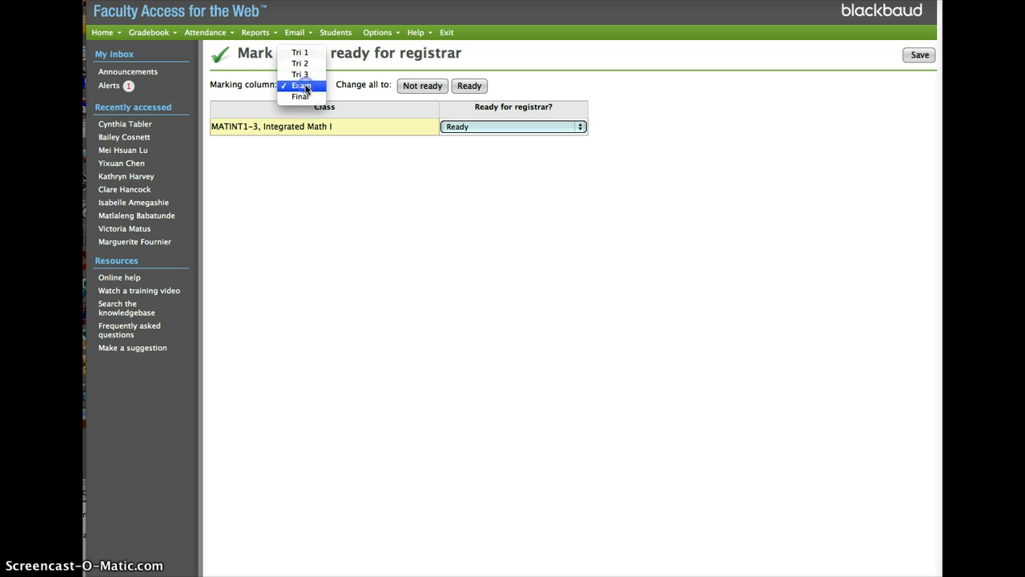
{"action": "left_click", "coordinate": [304, 96]}
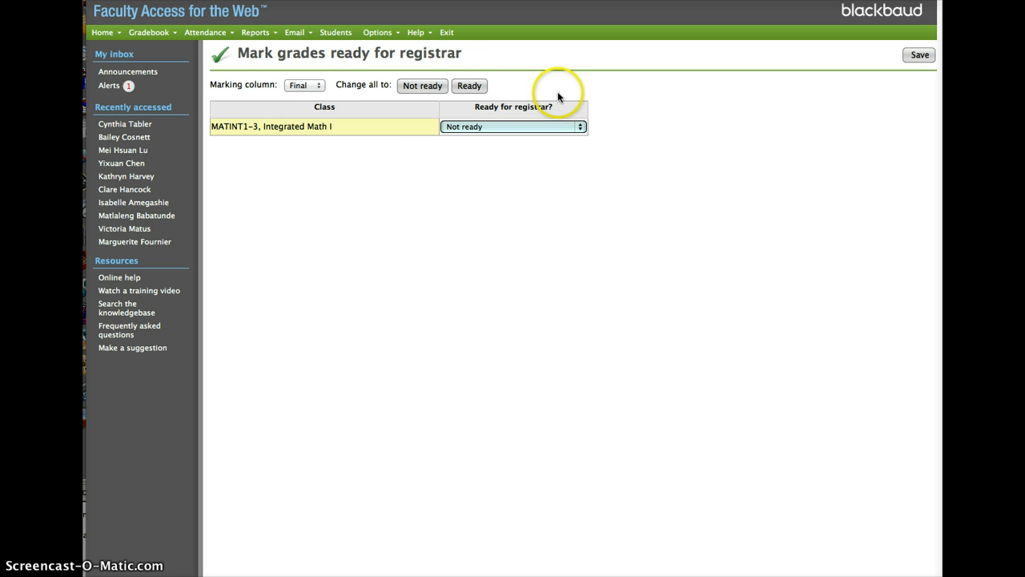
{"action": "left_click", "coordinate": [471, 86]}
{"action": "left_click", "coordinate": [921, 56]}
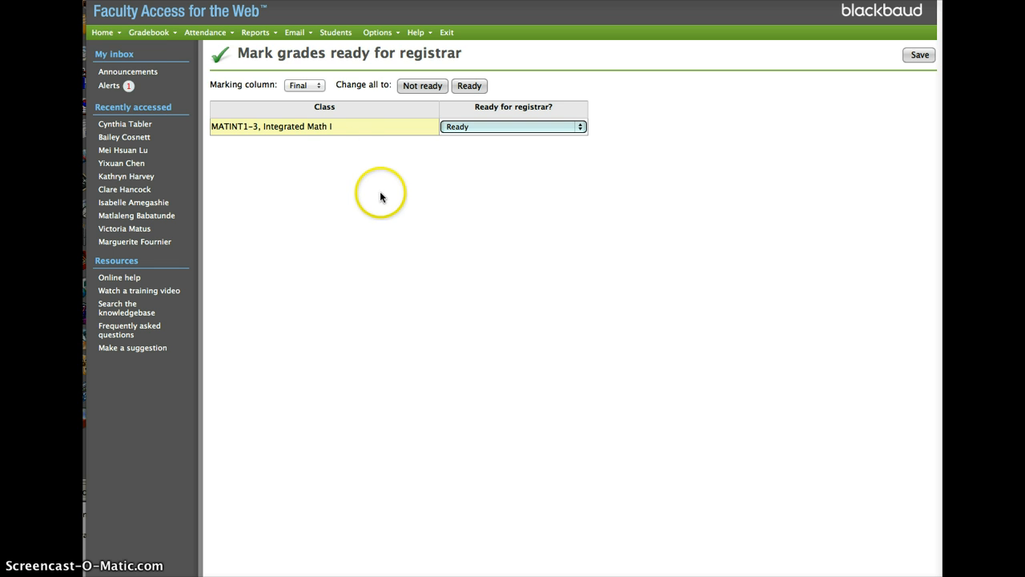
Review the assignment of marking column weights to classes and return to marking grades ready for the registrar
{"action": "mouse_move", "coordinate": [144, 32]}
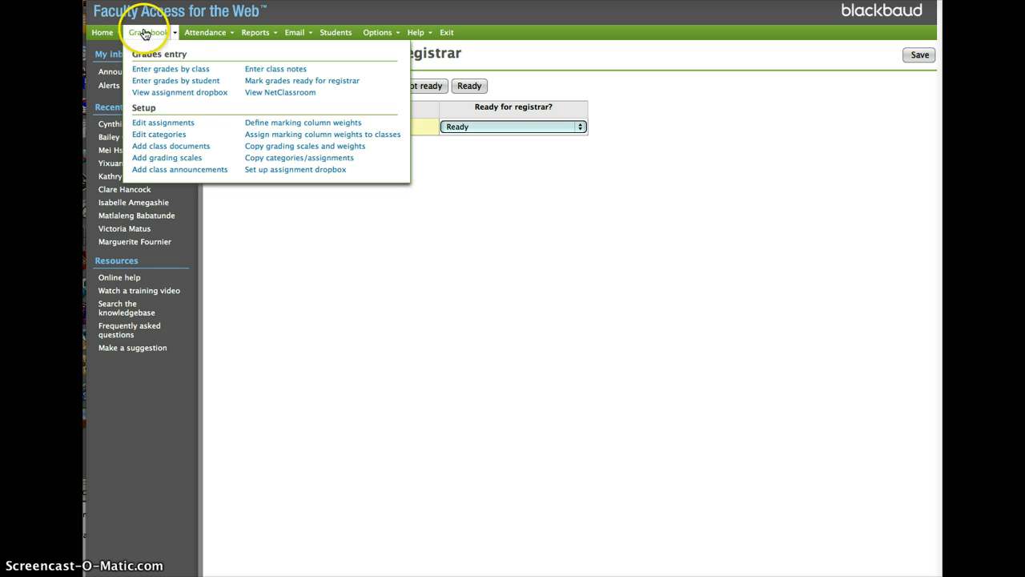
{"action": "left_click", "coordinate": [293, 134]}
{"action": "mouse_move", "coordinate": [131, 32]}
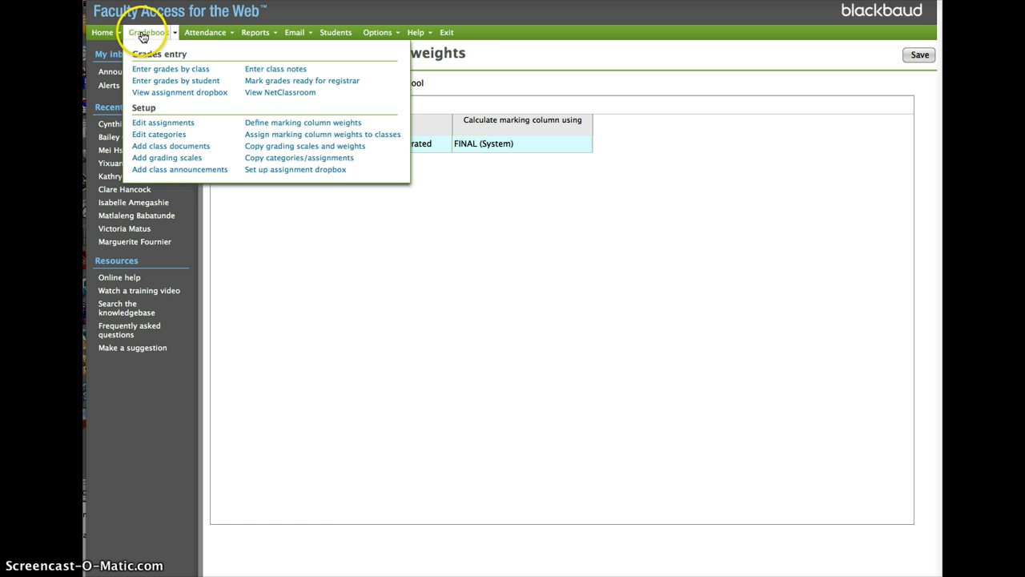
{"action": "left_click", "coordinate": [301, 83]}
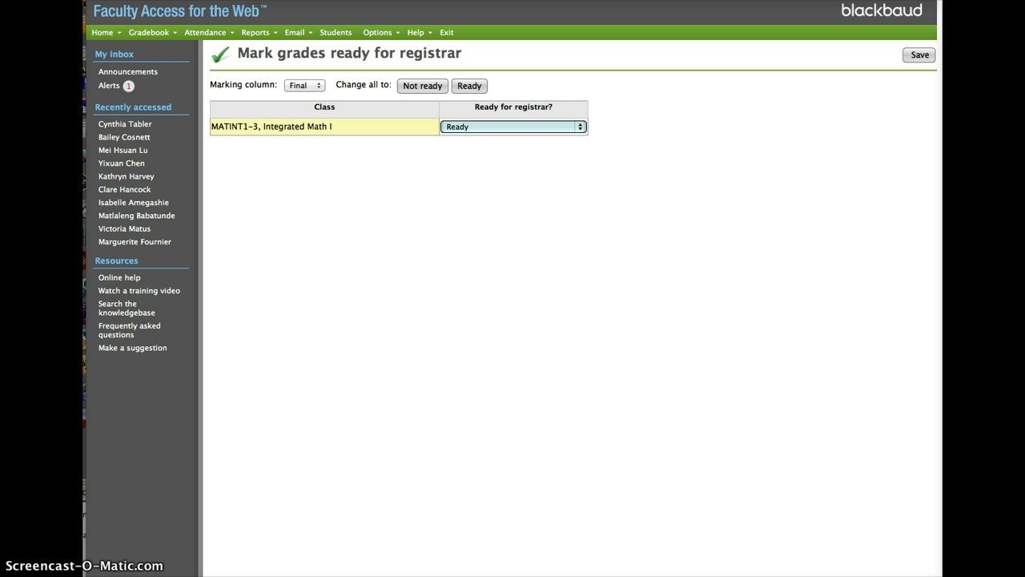
{"action": "left_click", "coordinate": [683, 410]}
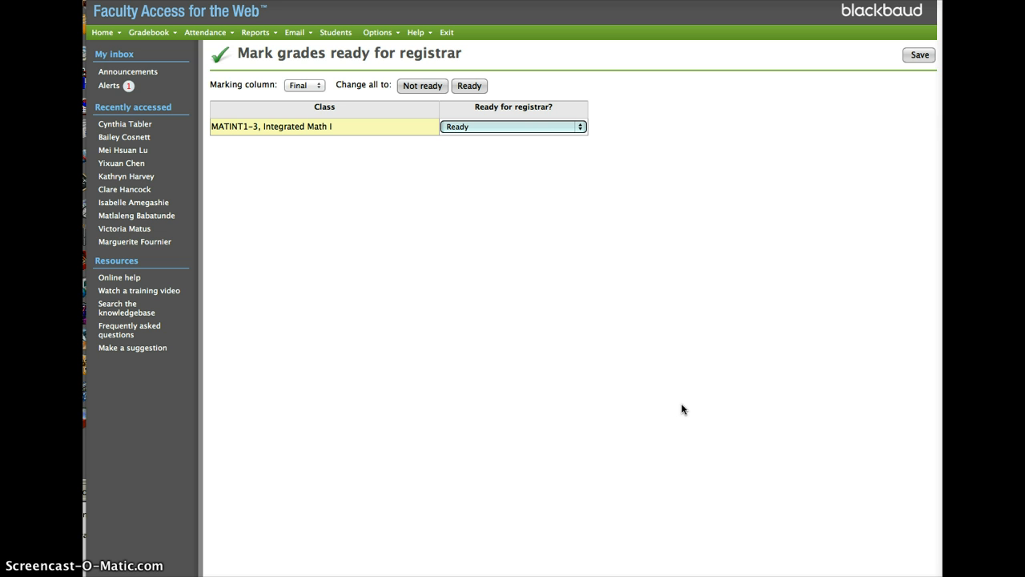
{"action": "left_click", "coordinate": [620, 386]}
Open the category setup for class MATINT1-3, Integrated Math I and switch the marking column to Tri 1
{"action": "left_click", "coordinate": [150, 33]}
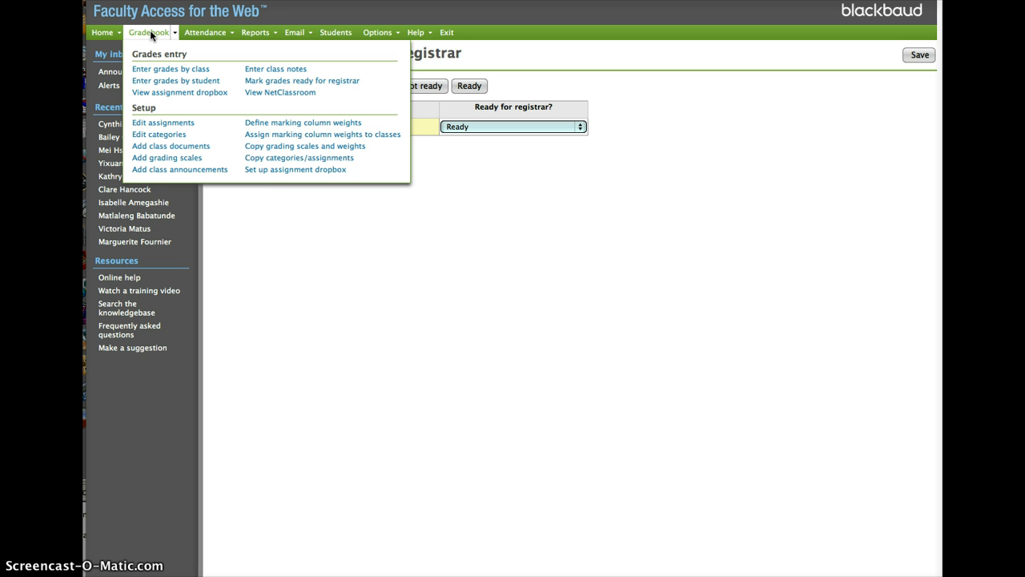
{"action": "left_click", "coordinate": [163, 138]}
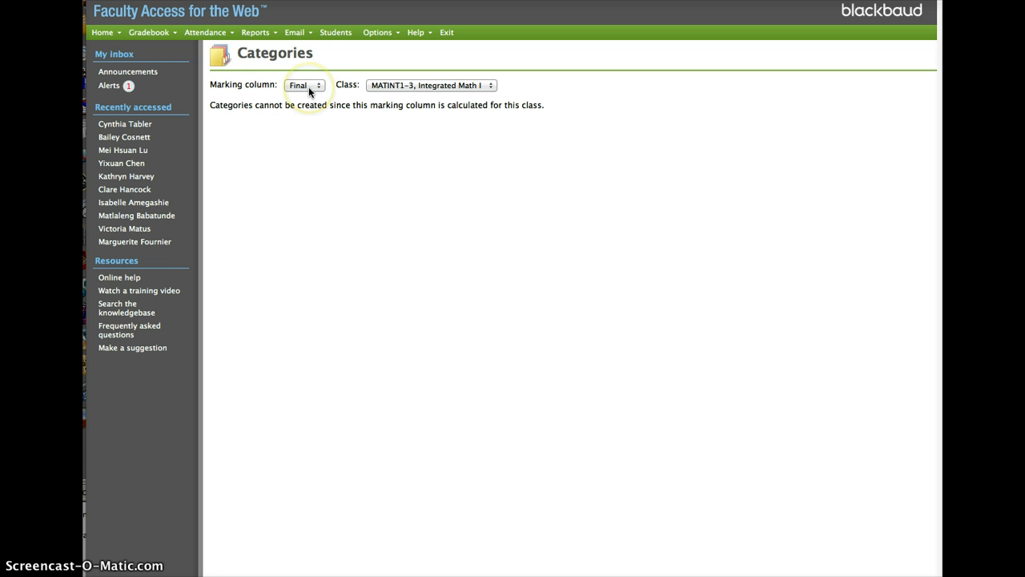
{"action": "left_click", "coordinate": [308, 86]}
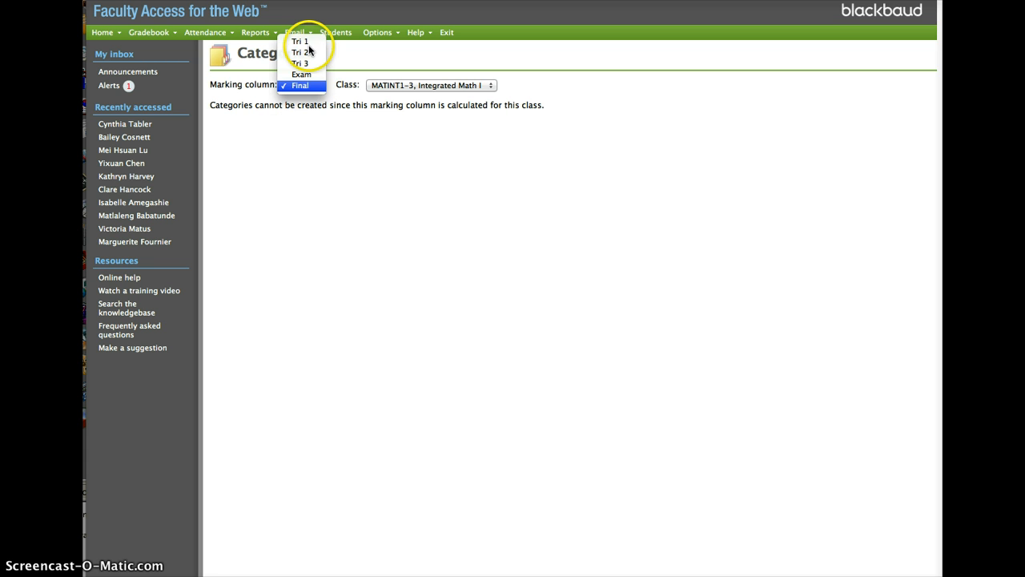
{"action": "left_click", "coordinate": [308, 43]}
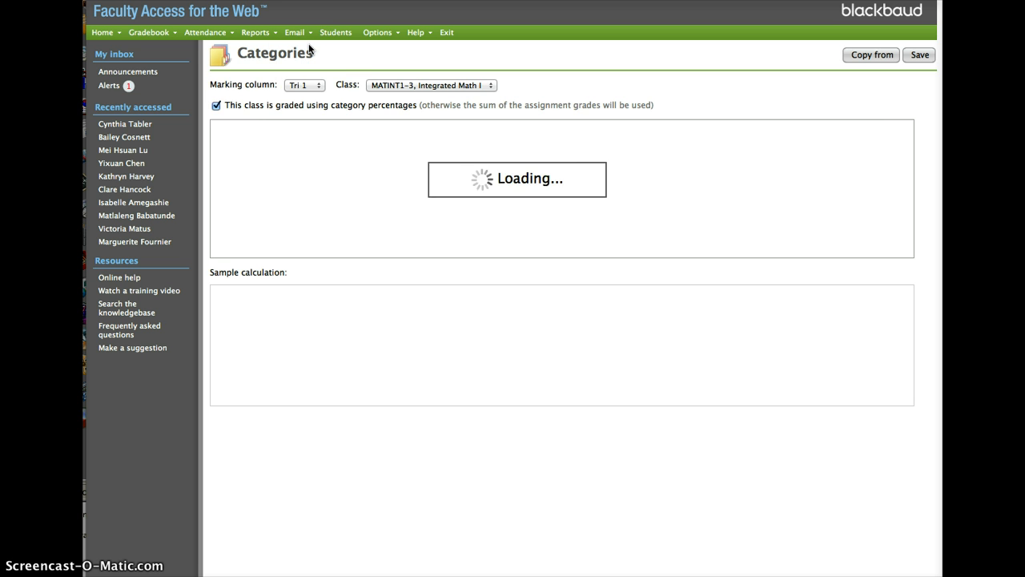
{"action": "left_click", "coordinate": [150, 33]}
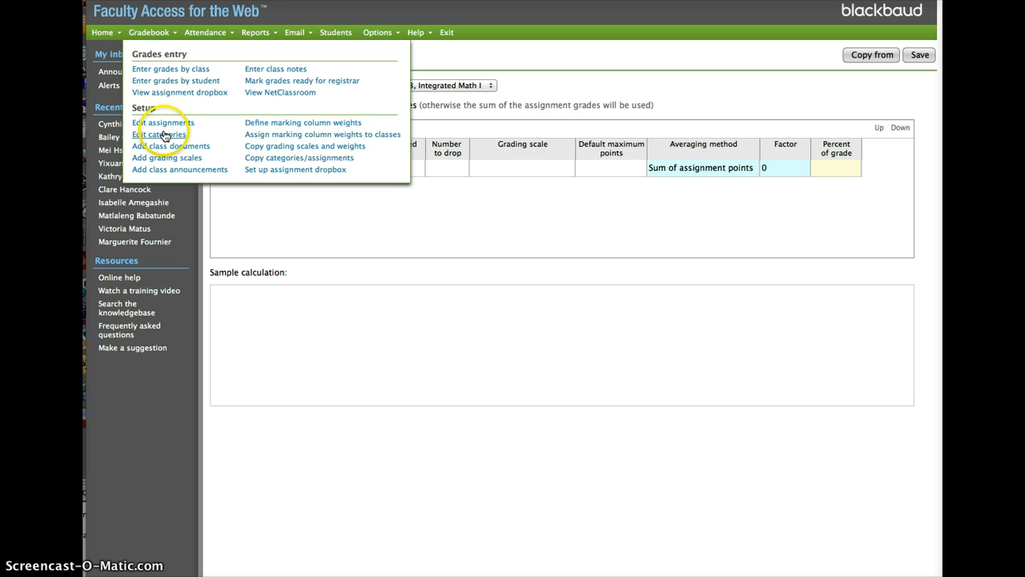
{"action": "left_click", "coordinate": [405, 239]}
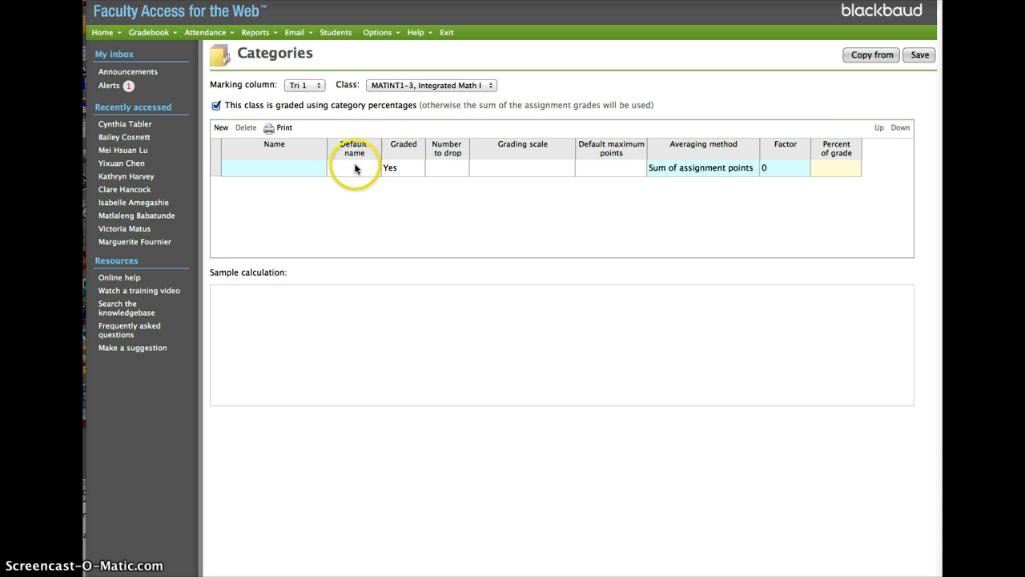
Name the first Tri 1 category Test and give it the default name Tst
{"action": "left_click", "coordinate": [281, 174]}
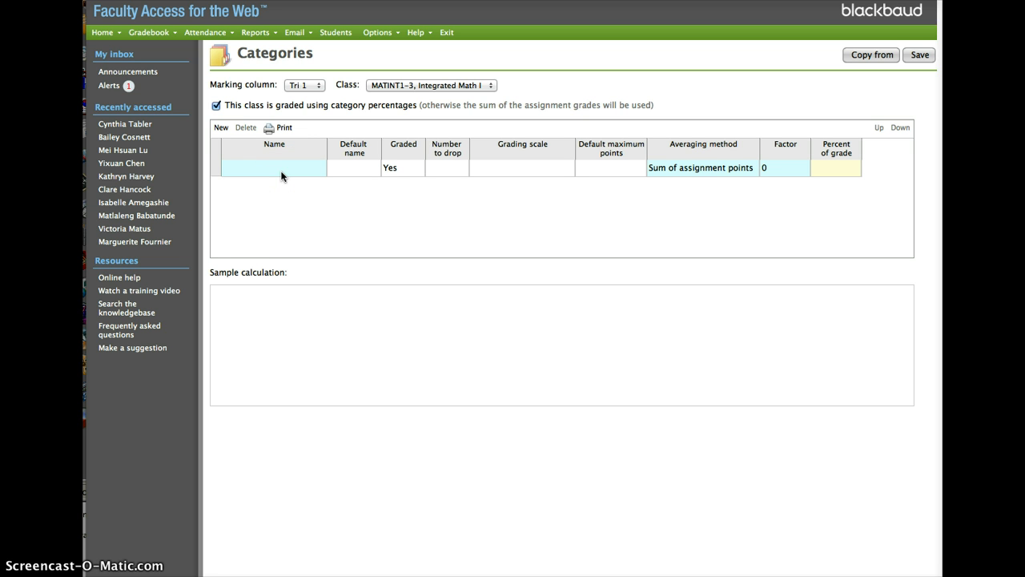
{"action": "left_click", "coordinate": [291, 168]}
{"action": "type", "text": "Te"}
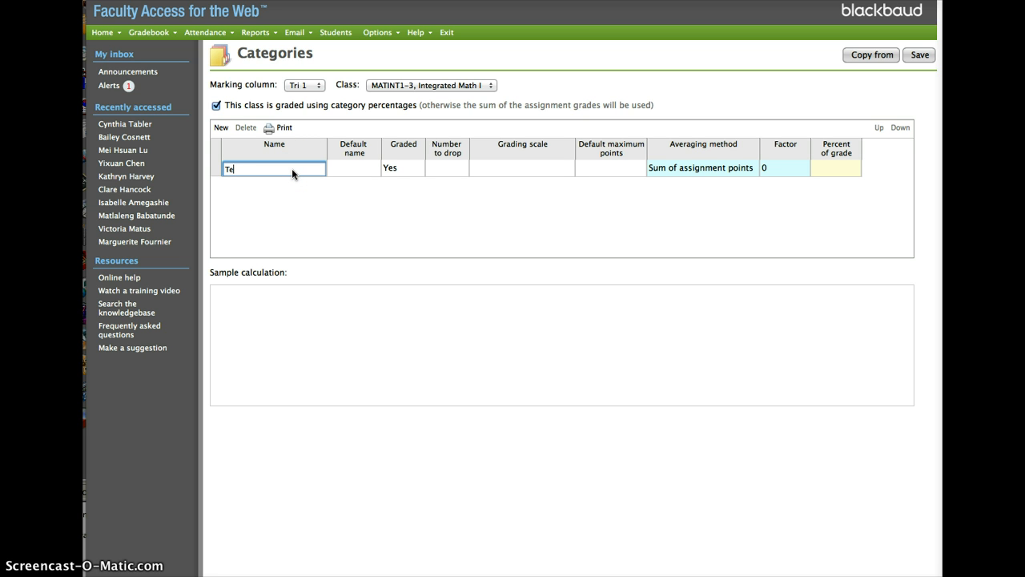
{"action": "type", "text": "st"}
{"action": "key", "text": "Tab"}
{"action": "type", "text": "T"}
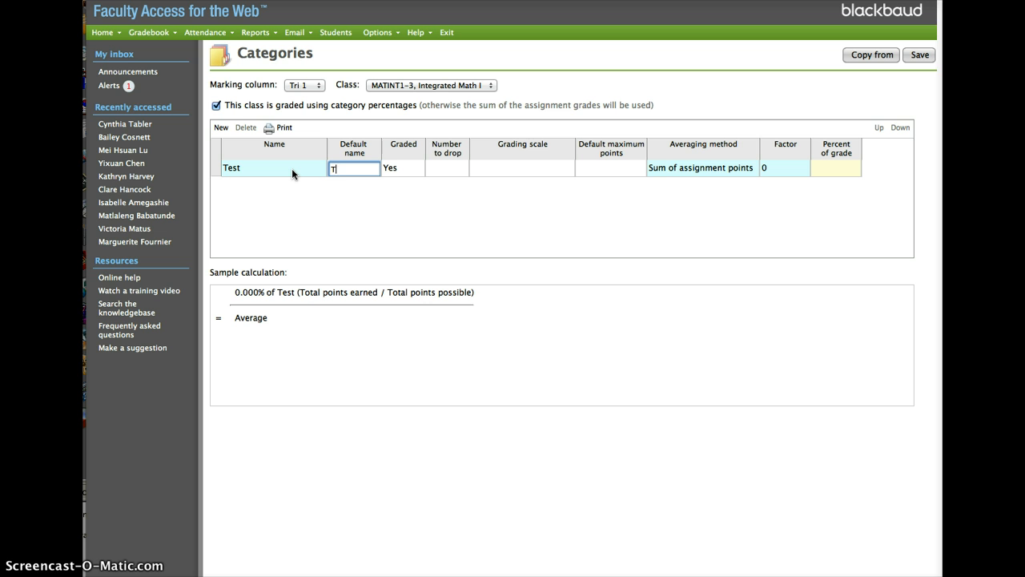
{"action": "type", "text": "st"}
{"action": "key", "text": "Tab"}
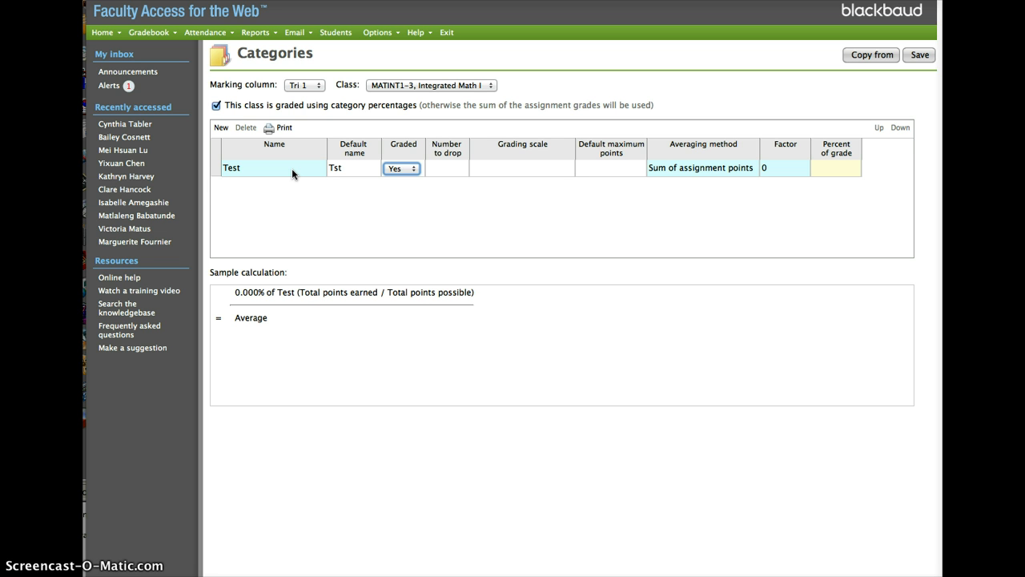
Keep the Test category graded, set its number to drop to 0, and leave the grading scale and default maximum points blank
{"action": "key", "text": "Tab"}
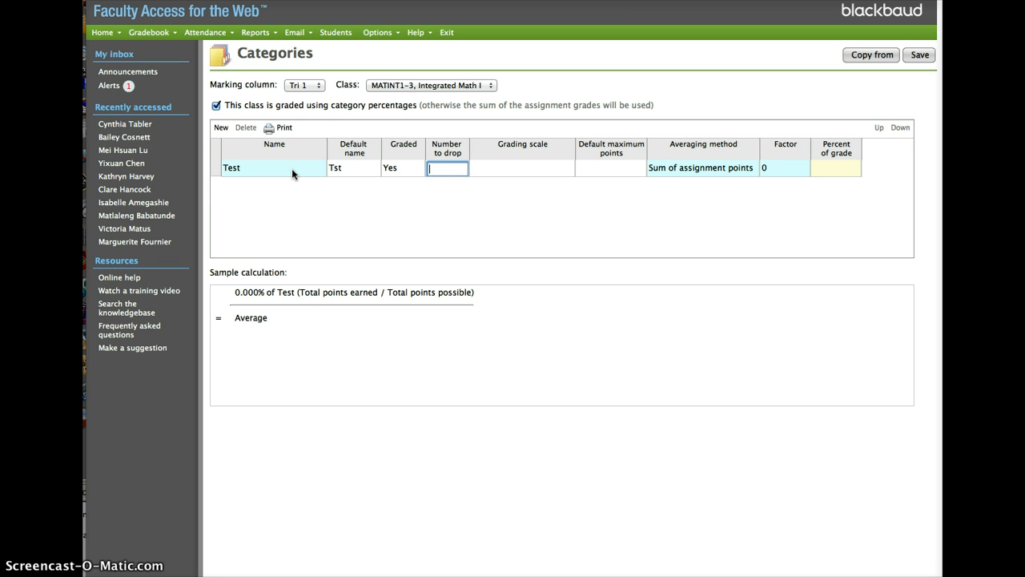
{"action": "type", "text": "0"}
{"action": "key", "text": "Tab"}
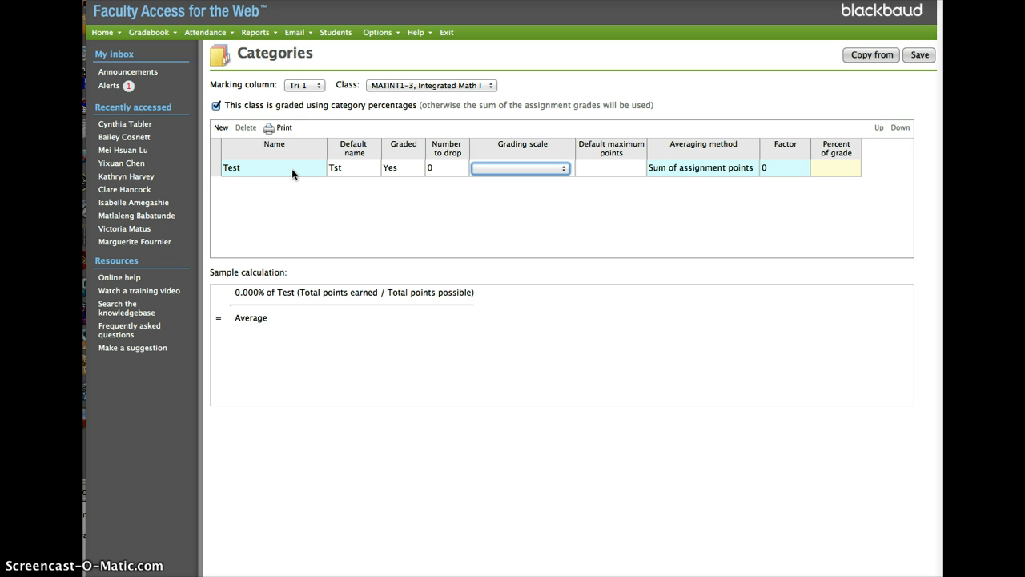
{"action": "key", "text": "space"}
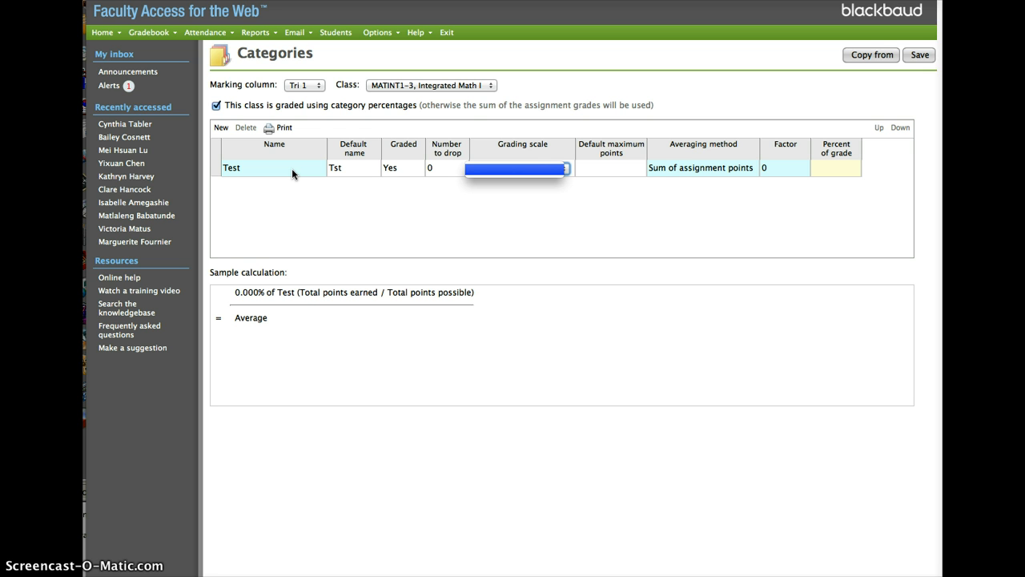
{"action": "left_click", "coordinate": [605, 168]}
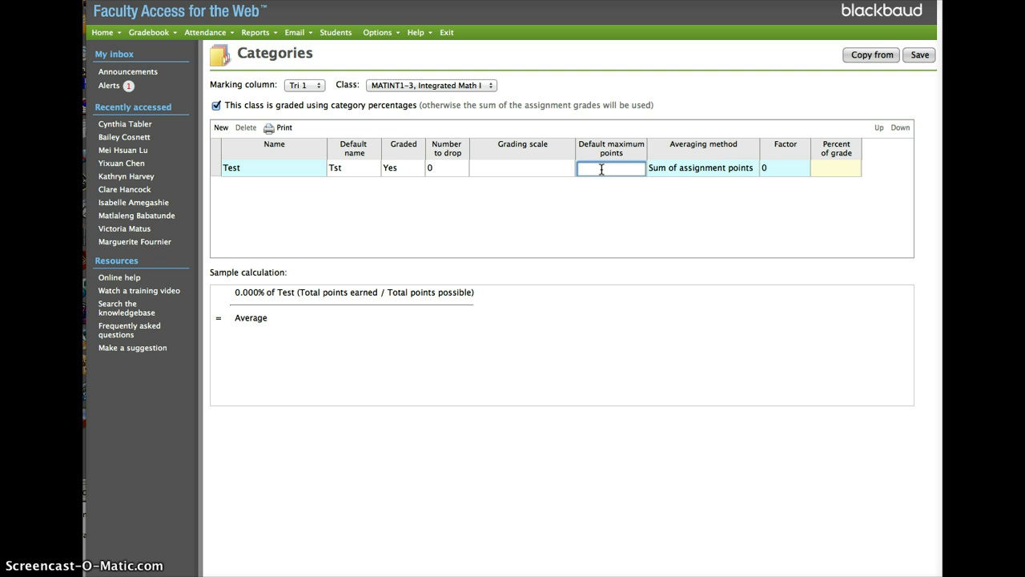
{"action": "key", "text": "Tab"}
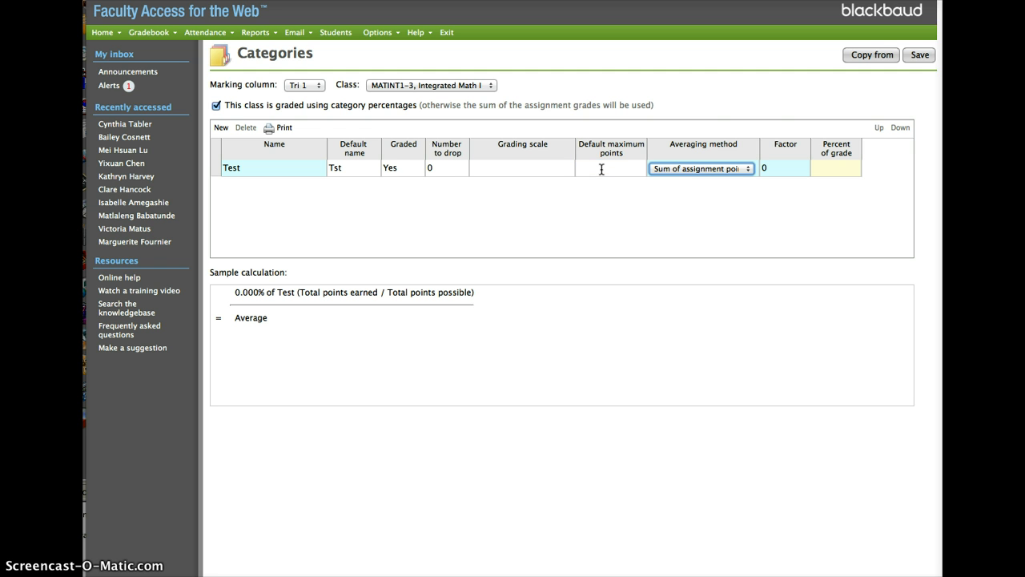
Set the Test category's averaging method to Assignment grade averages and its factor to 50
{"action": "left_click", "coordinate": [738, 170]}
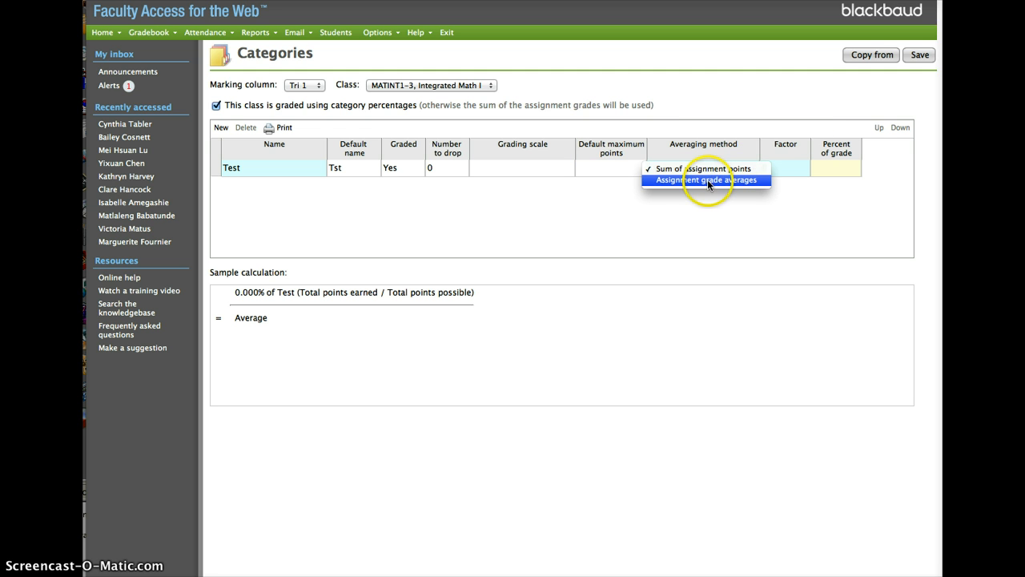
{"action": "left_click", "coordinate": [708, 180]}
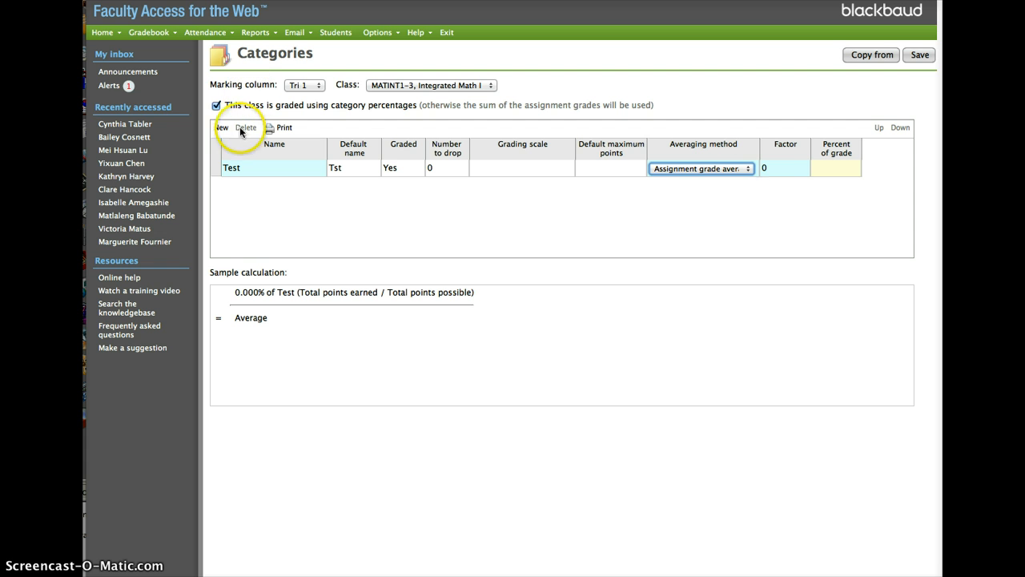
{"action": "left_click", "coordinate": [783, 169]}
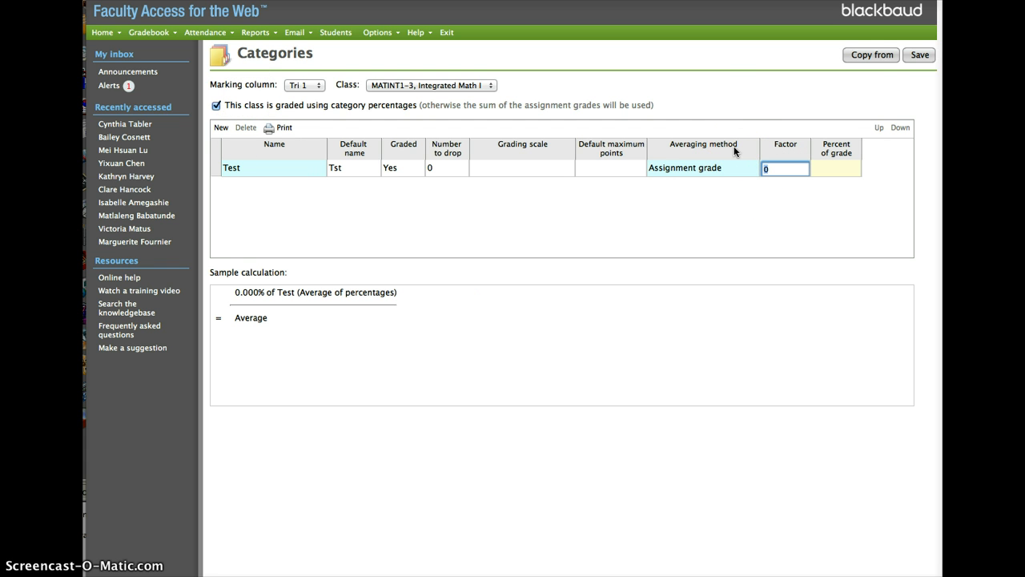
{"action": "type", "text": "5"}
{"action": "type", "text": "0"}
{"action": "key", "text": "Return"}
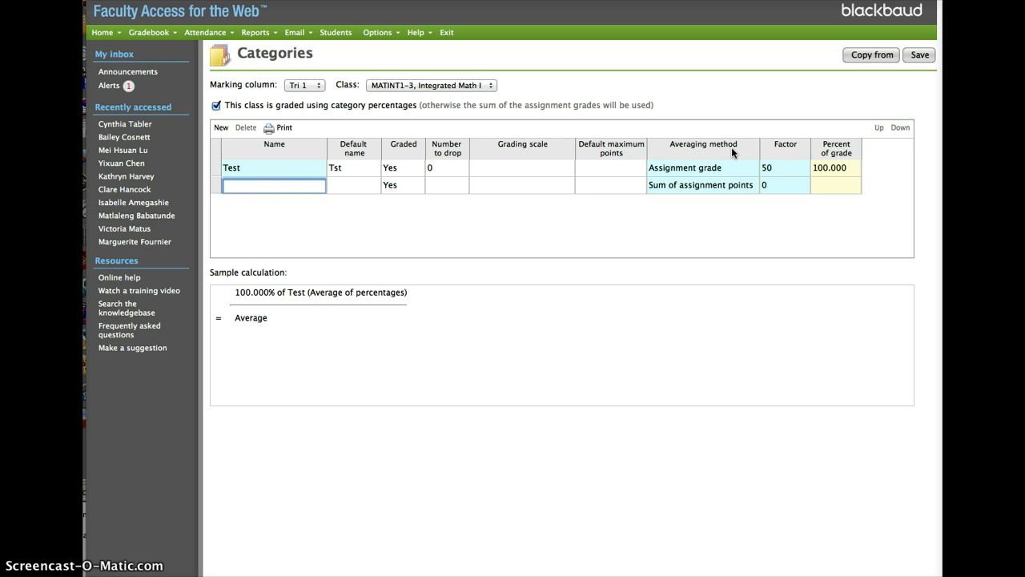
Add a second category named Quizzes with default name Qz and 0 as the number to drop
{"action": "type", "text": "Quizzes"}
{"action": "key", "text": "Tab"}
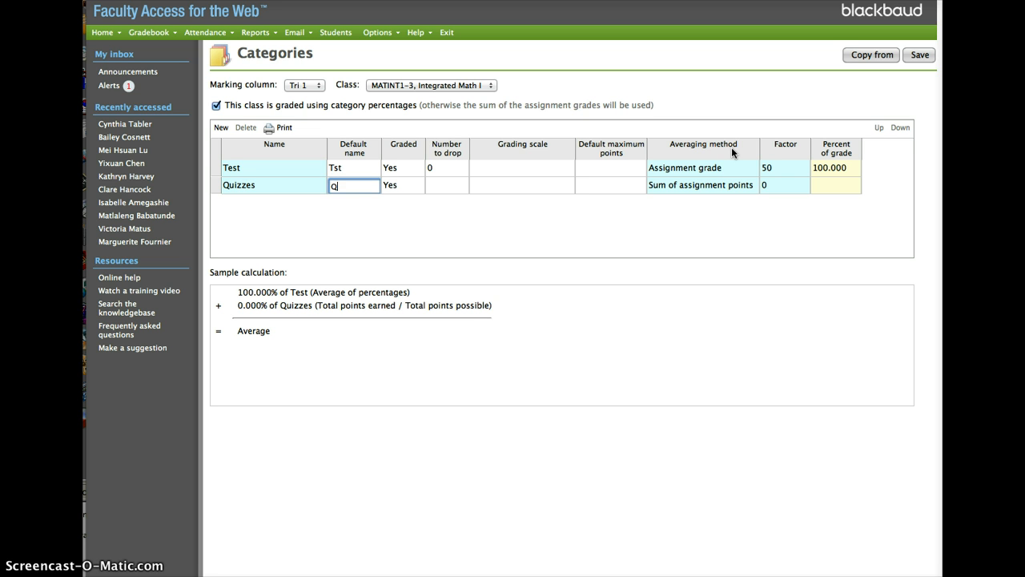
{"action": "type", "text": "Qz"}
{"action": "key", "text": "Tab"}
{"action": "key", "text": "Tab"}
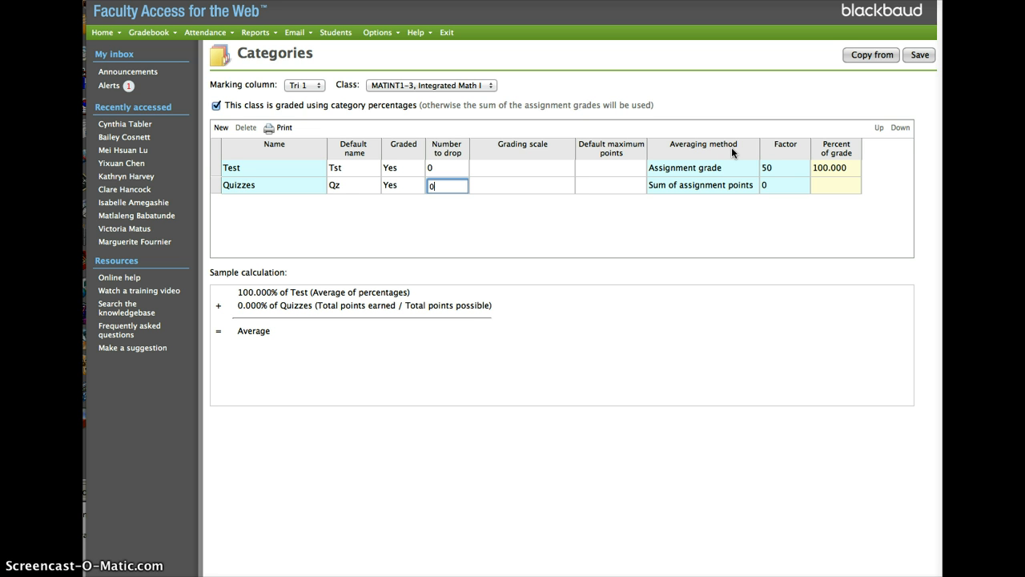
{"action": "key", "text": "Tab"}
Set the Quizzes category's averaging method to Assignment grade averages and its factor to 10
{"action": "key", "text": "Tab"}
{"action": "key", "text": "Tab"}
{"action": "key", "text": "space"}
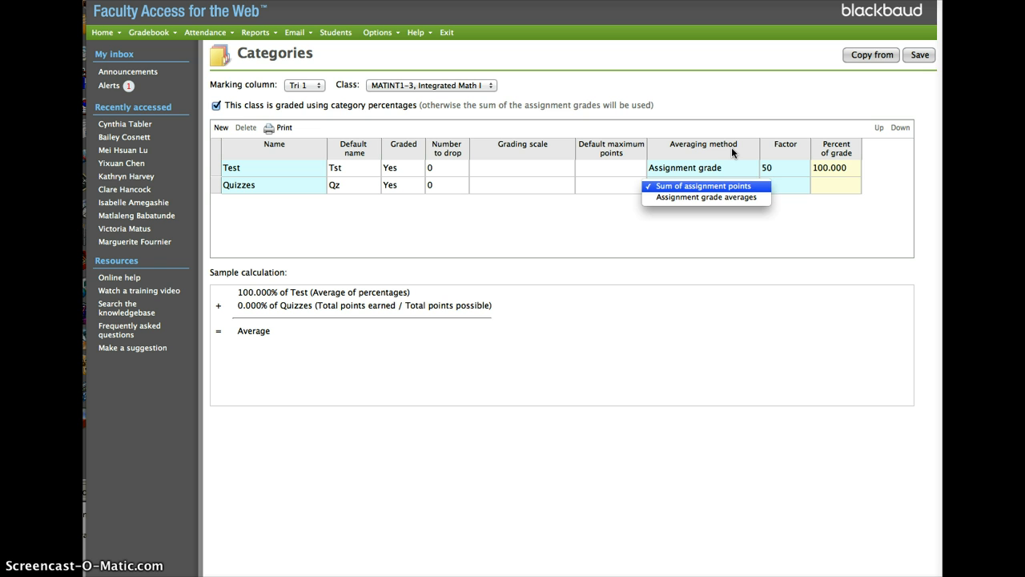
{"action": "key", "text": "Down"}
{"action": "key", "text": "Tab"}
{"action": "type", "text": "10"}
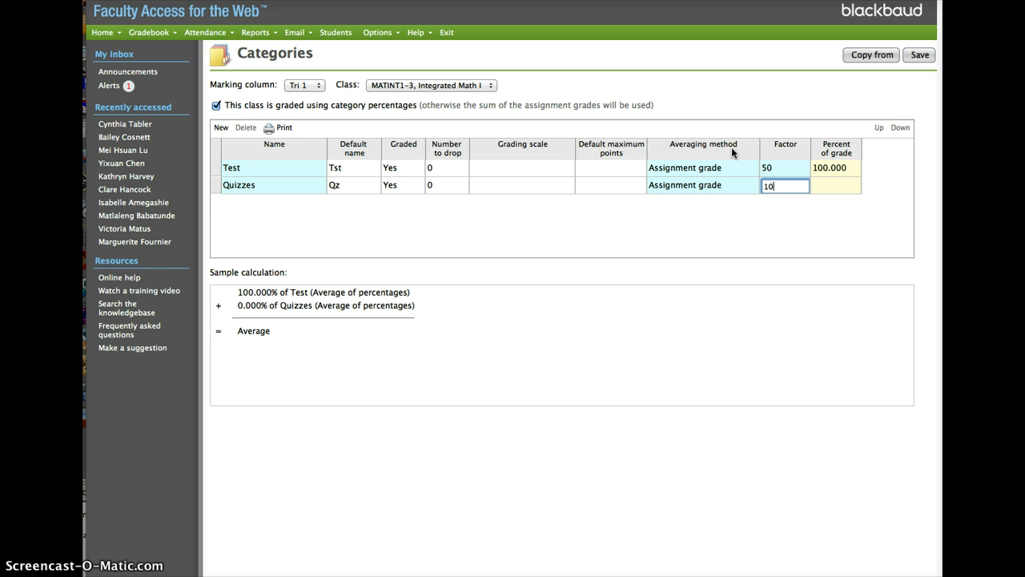
{"action": "key", "text": "Tab"}
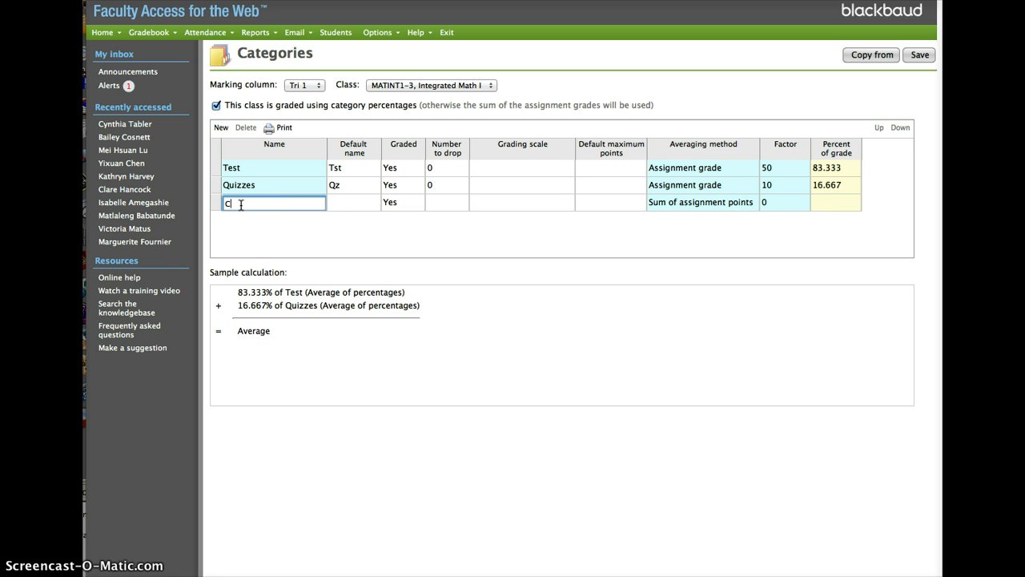
Add a third category named Coursework with default name CW and 0 as the number to drop
{"action": "key", "text": "Tab"}
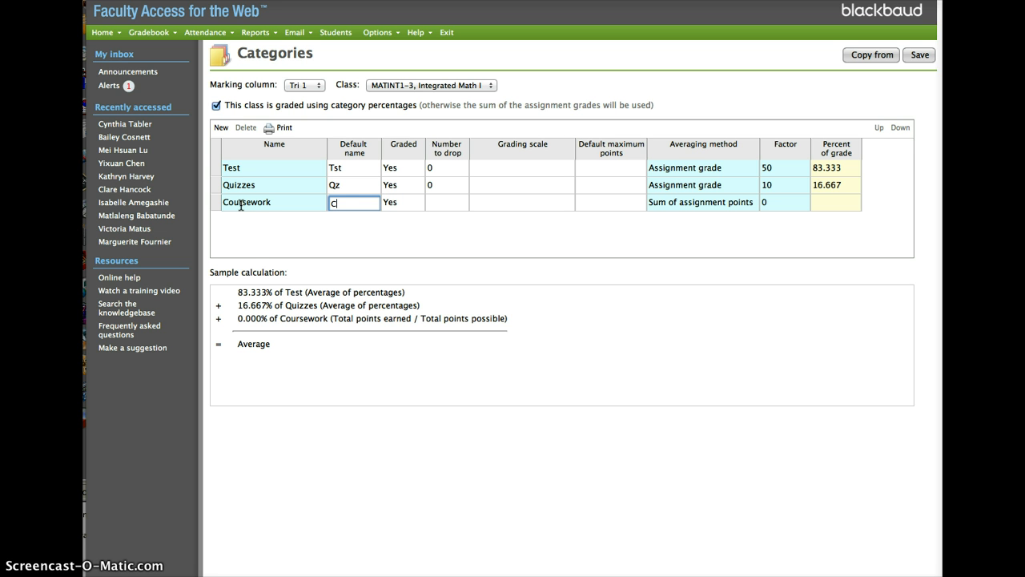
{"action": "key", "text": "Tab"}
{"action": "key", "text": "Tab"}
{"action": "key", "text": "Tab"}
{"action": "key", "text": "Tab"}
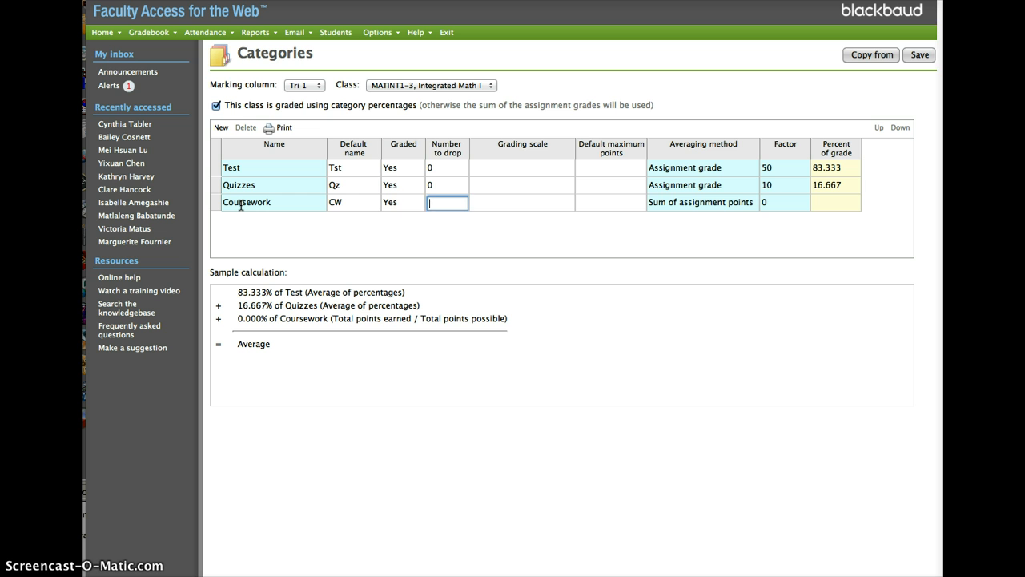
{"action": "key", "text": "Tab"}
Set the Coursework category's averaging method to Assignment grade averages and its factor to 35
{"action": "key", "text": "space"}
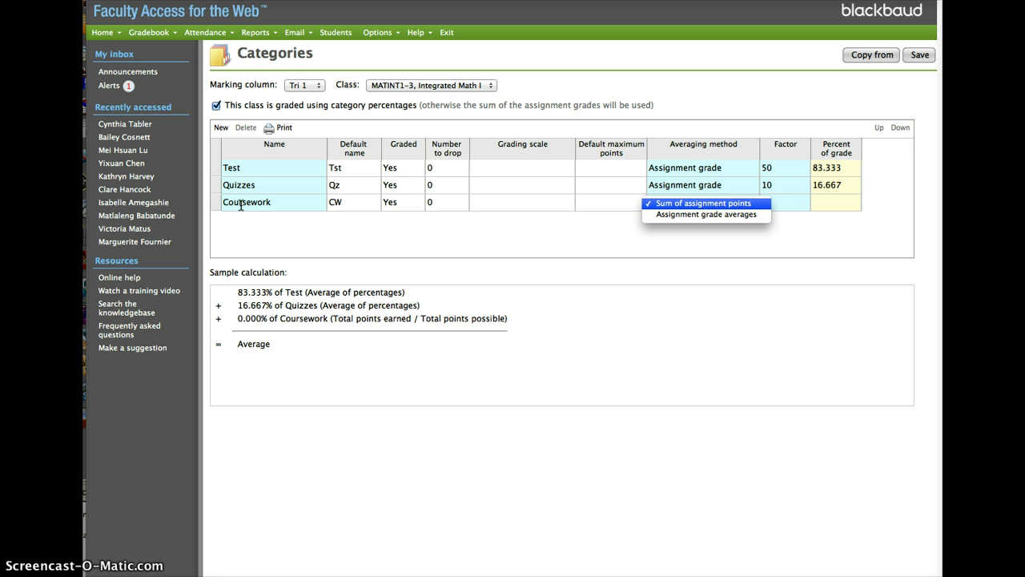
{"action": "key", "text": "Down"}
{"action": "key", "text": "Return"}
{"action": "key", "text": "Tab"}
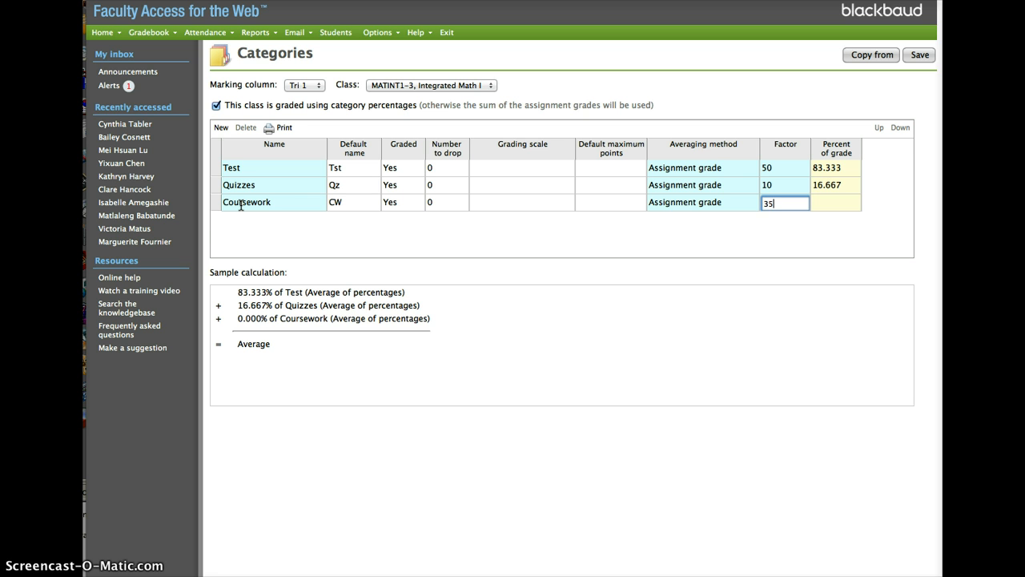
{"action": "key", "text": "Tab"}
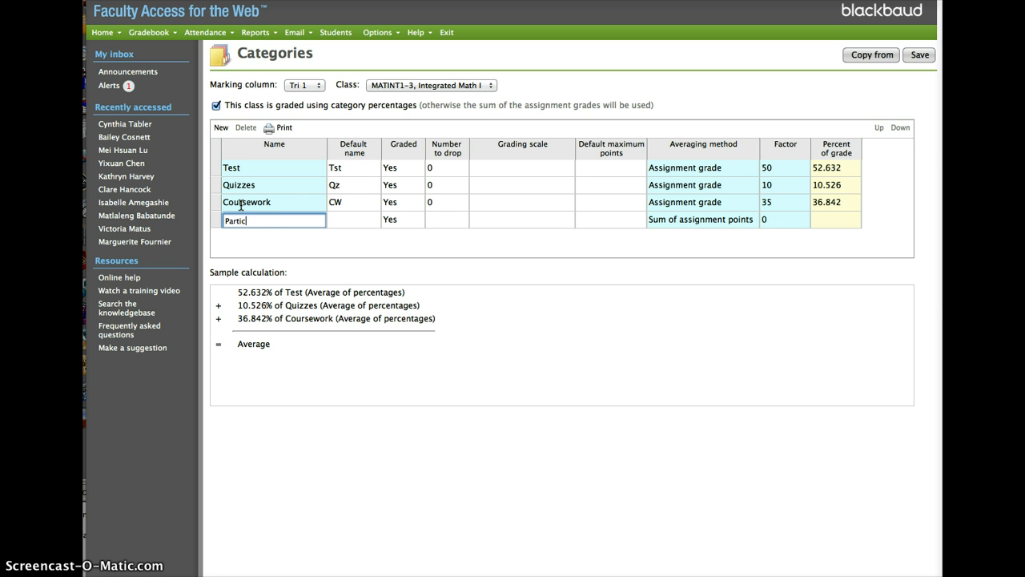
Add a fourth category named Participation with default name Part and 0 as the number to drop
{"action": "type", "text": "Participation"}
{"action": "key", "text": "Tab"}
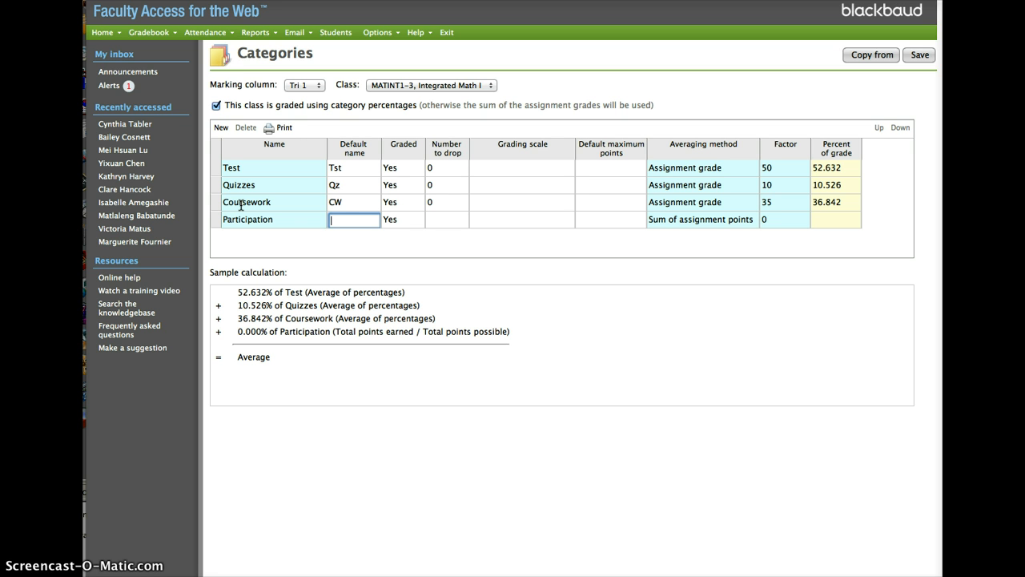
{"action": "type", "text": "Part"}
{"action": "key", "text": "Tab"}
{"action": "key", "text": "Tab"}
{"action": "key", "text": "Tab"}
{"action": "key", "text": "Tab"}
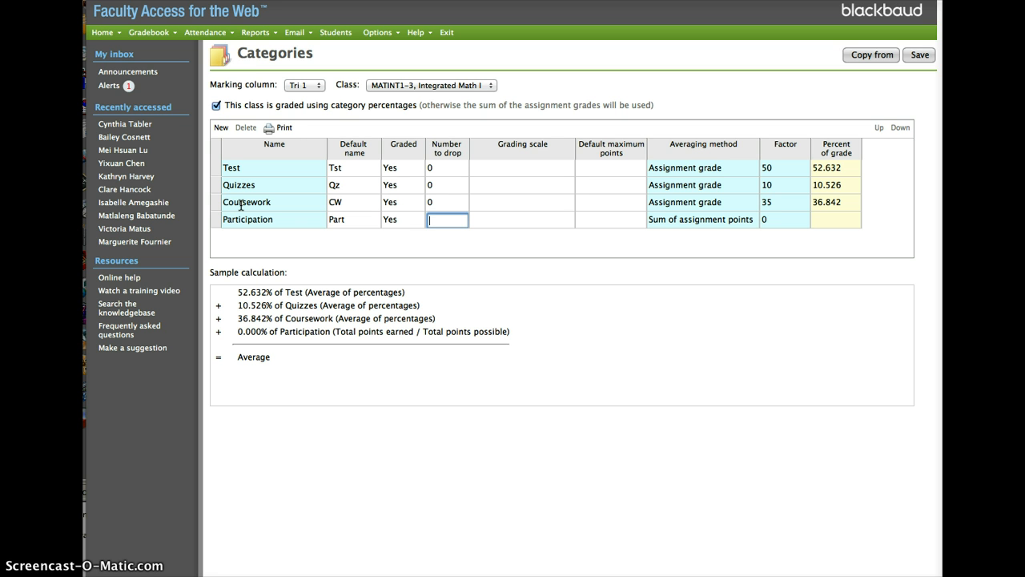
{"action": "key", "text": "Tab"}
Set the Participation category's averaging method to Assignment grade averages and its factor to 5
{"action": "key", "text": "Down"}
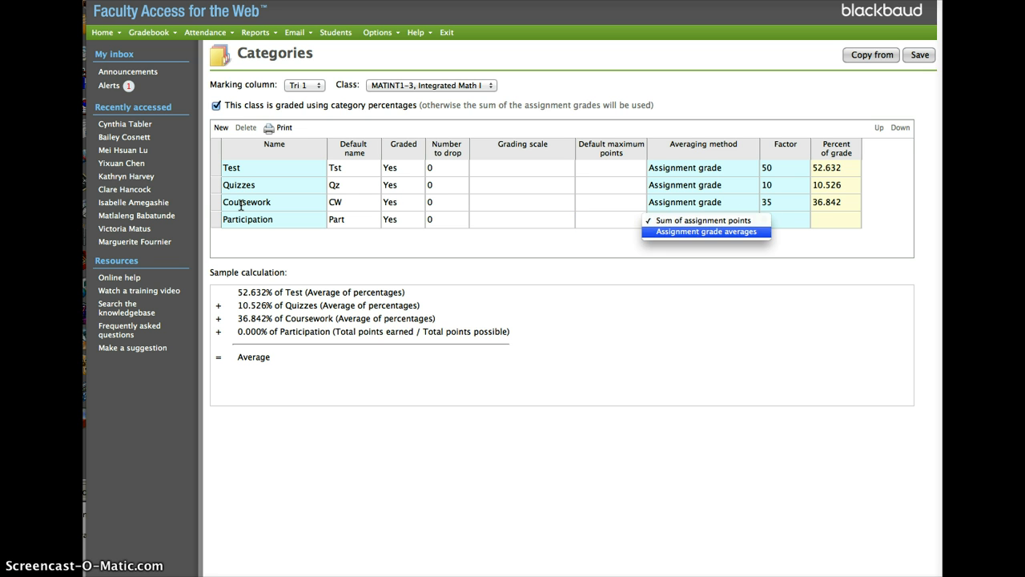
{"action": "key", "text": "Tab"}
{"action": "key", "text": "Tab"}
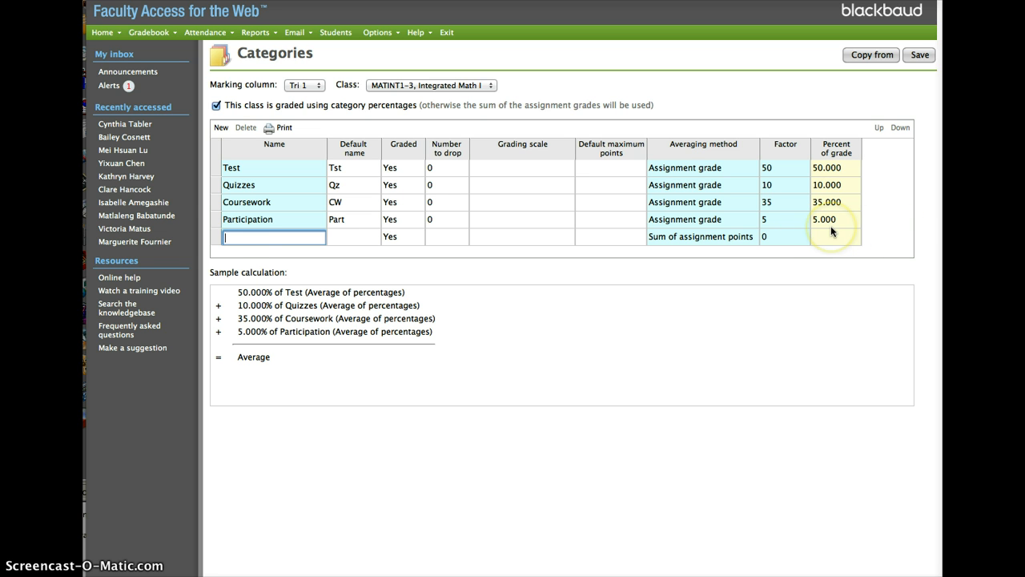
Delete the empty row below Participation and save the Tri 1 categories
{"action": "left_click", "coordinate": [218, 238]}
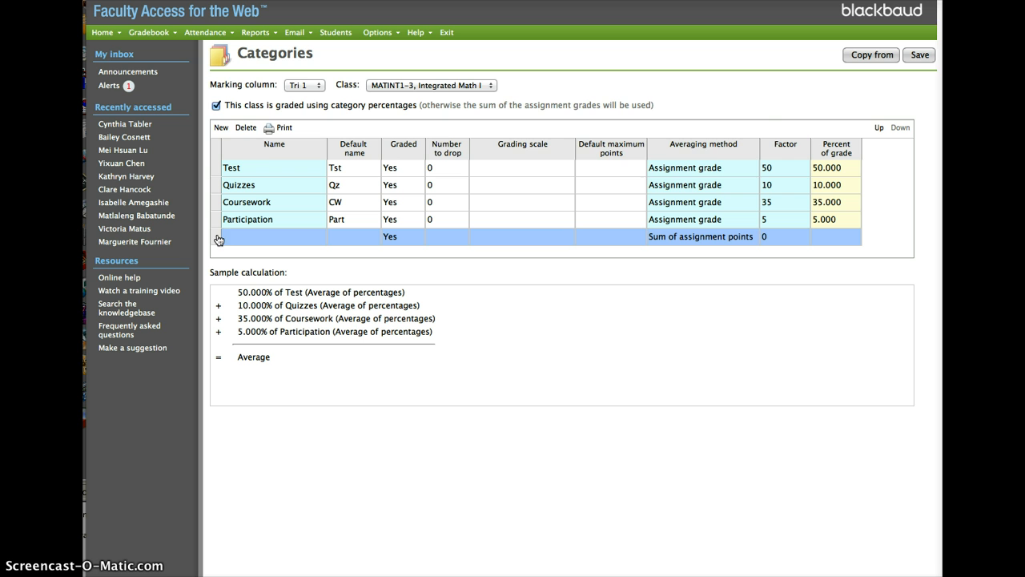
{"action": "left_click", "coordinate": [246, 127]}
{"action": "left_click", "coordinate": [687, 159]}
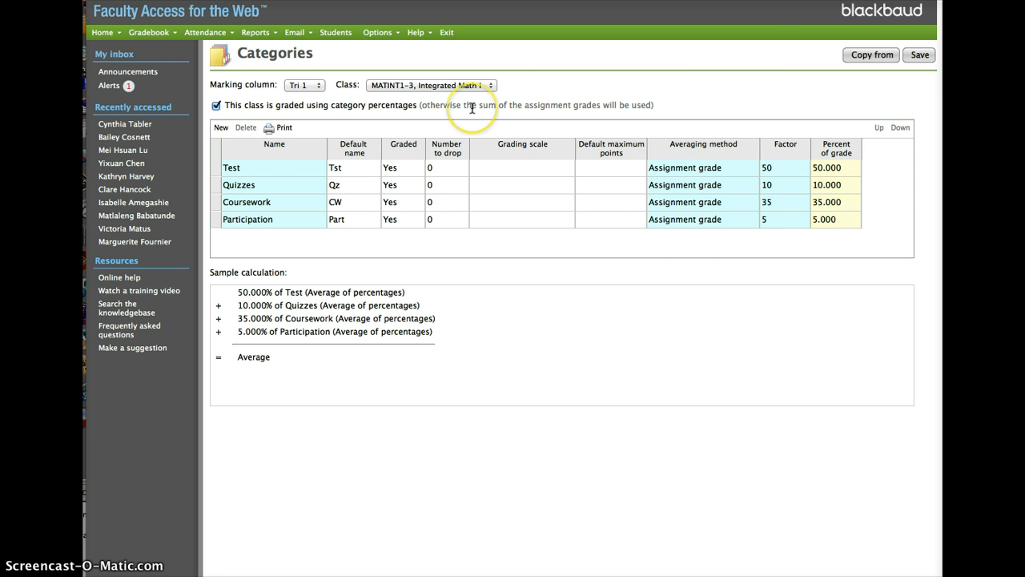
{"action": "left_click", "coordinate": [921, 55]}
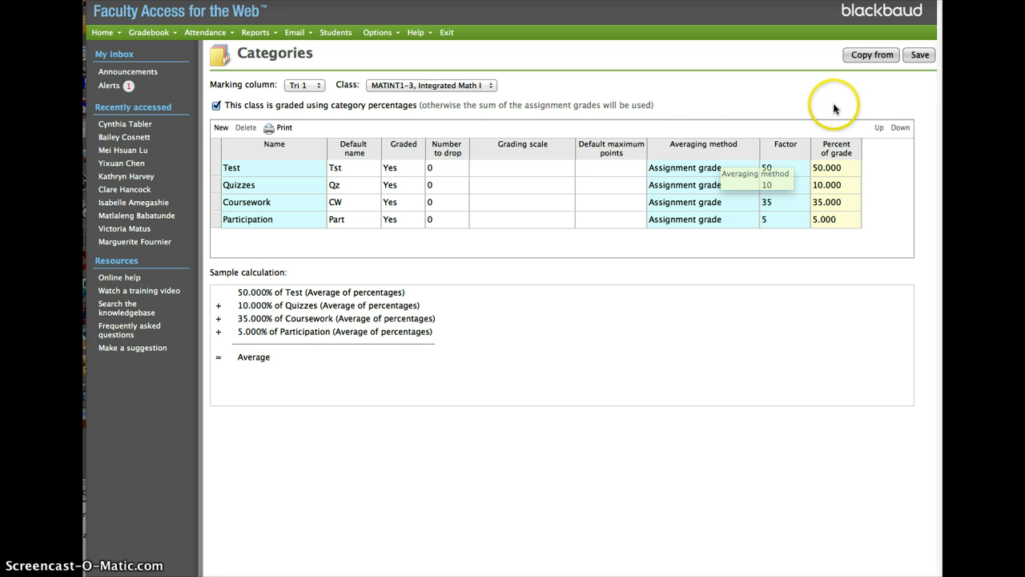
Try to copy the categories from Tri 1 of class MATINT1-3 while still in the Tri 1 marking column
{"action": "left_click", "coordinate": [879, 56]}
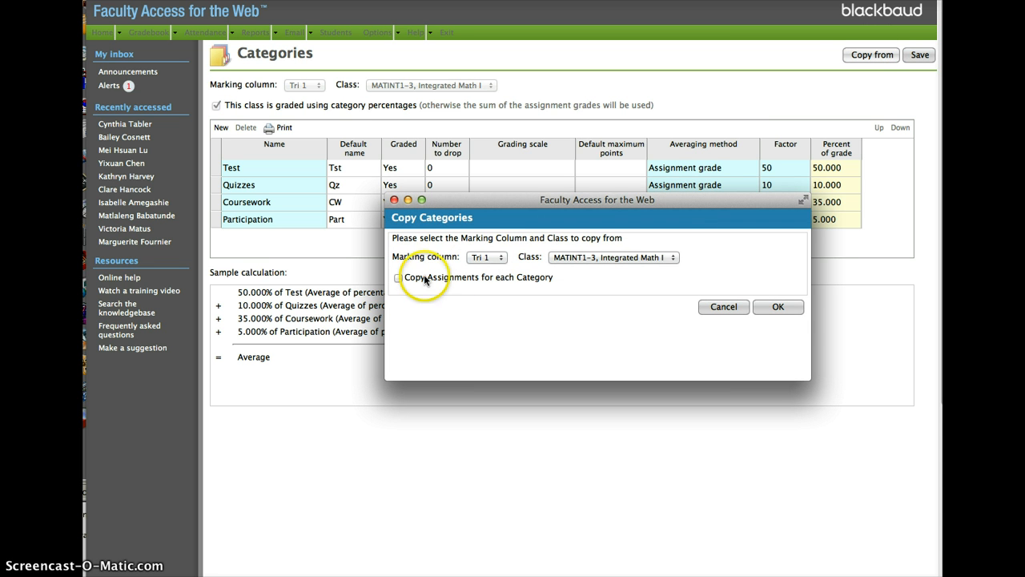
{"action": "left_click", "coordinate": [778, 308]}
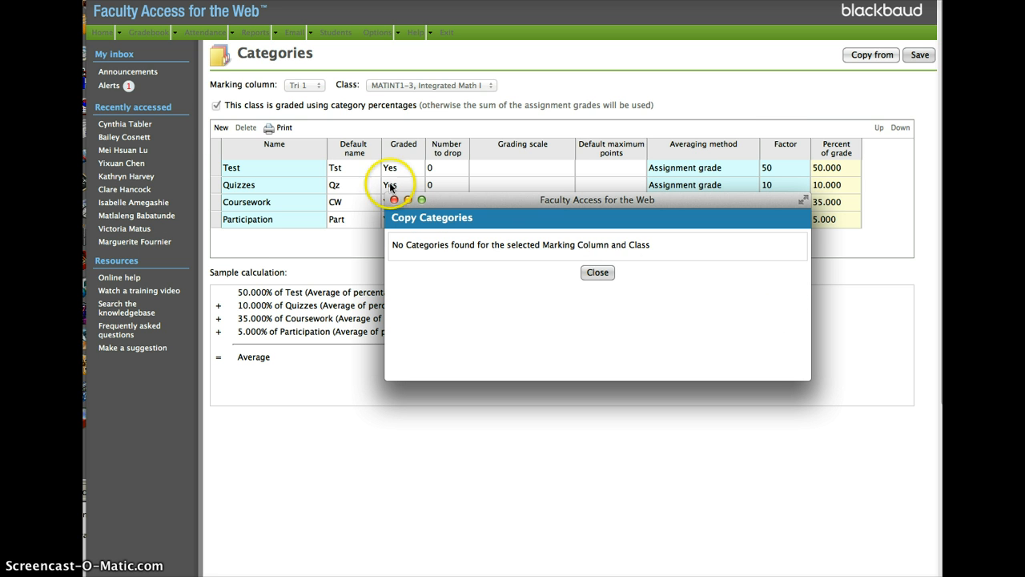
{"action": "left_click", "coordinate": [394, 199]}
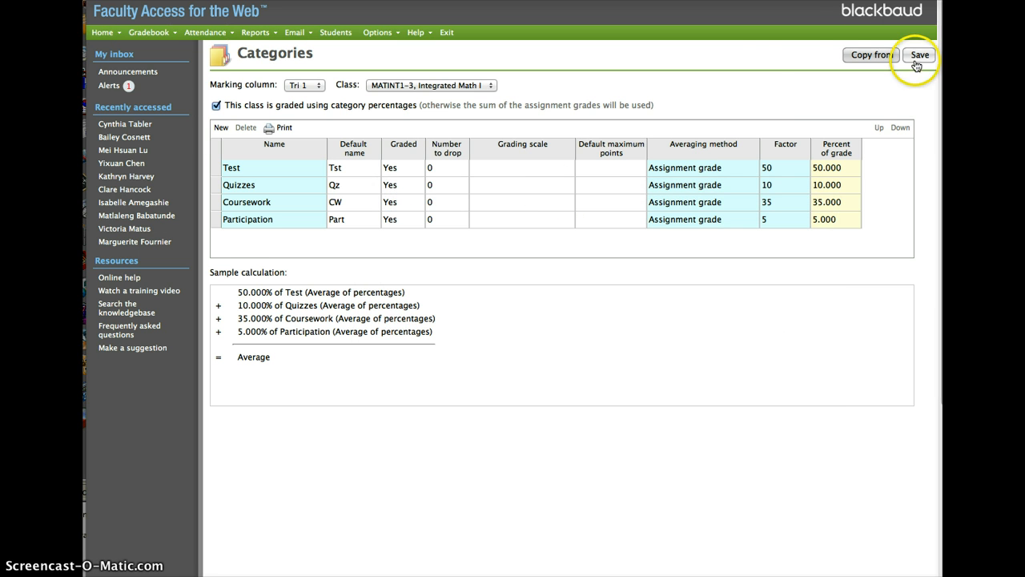
Switch the marking column to Tri 2 and copy the categories, including their assignments, from Tri 1 of MATINT1-3
{"action": "left_click", "coordinate": [314, 84]}
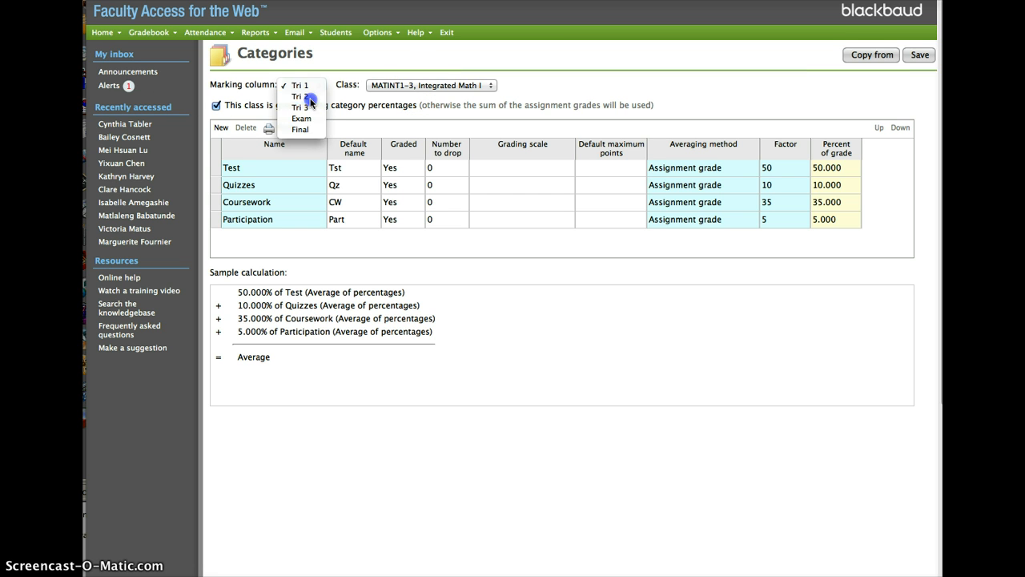
{"action": "left_click", "coordinate": [304, 85]}
{"action": "key", "text": "Down"}
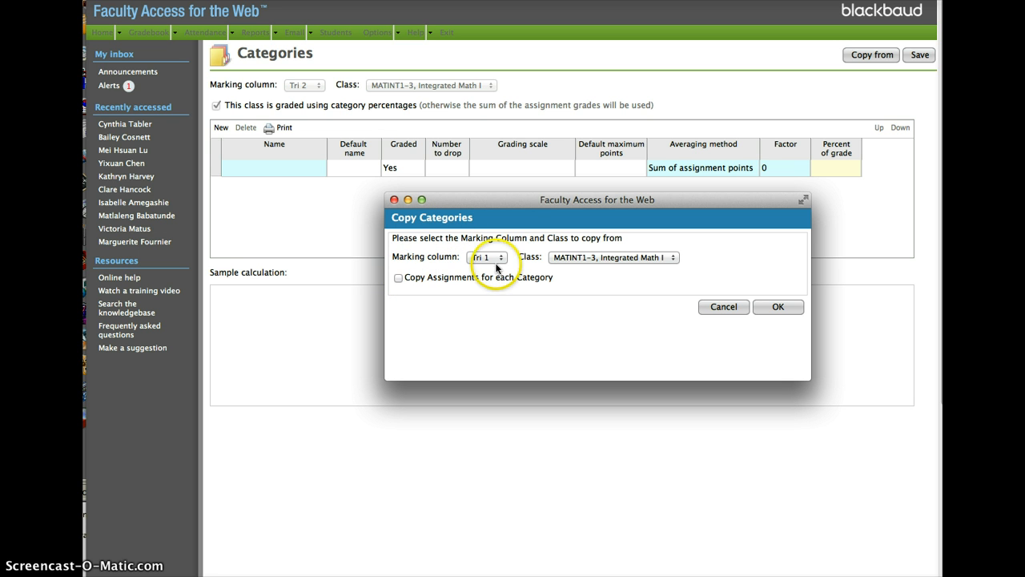
{"action": "left_click", "coordinate": [398, 278]}
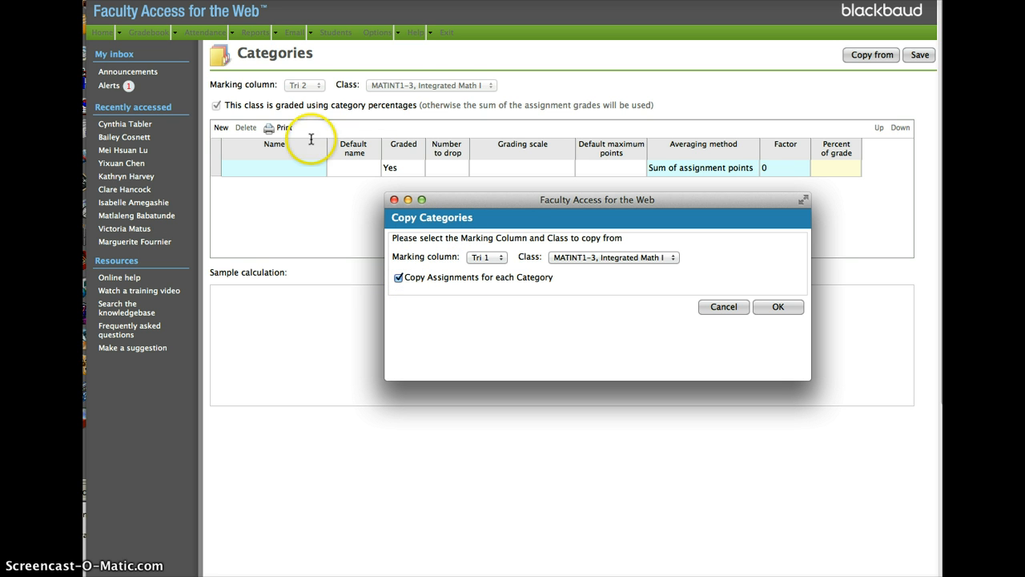
{"action": "left_click", "coordinate": [776, 312]}
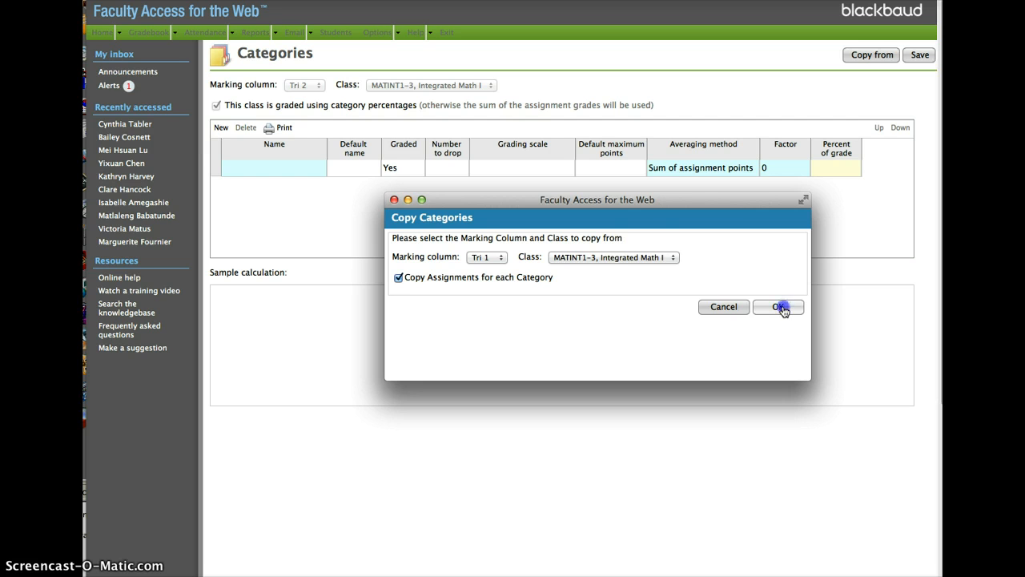
{"action": "left_click", "coordinate": [781, 308]}
{"action": "left_click", "coordinate": [599, 278]}
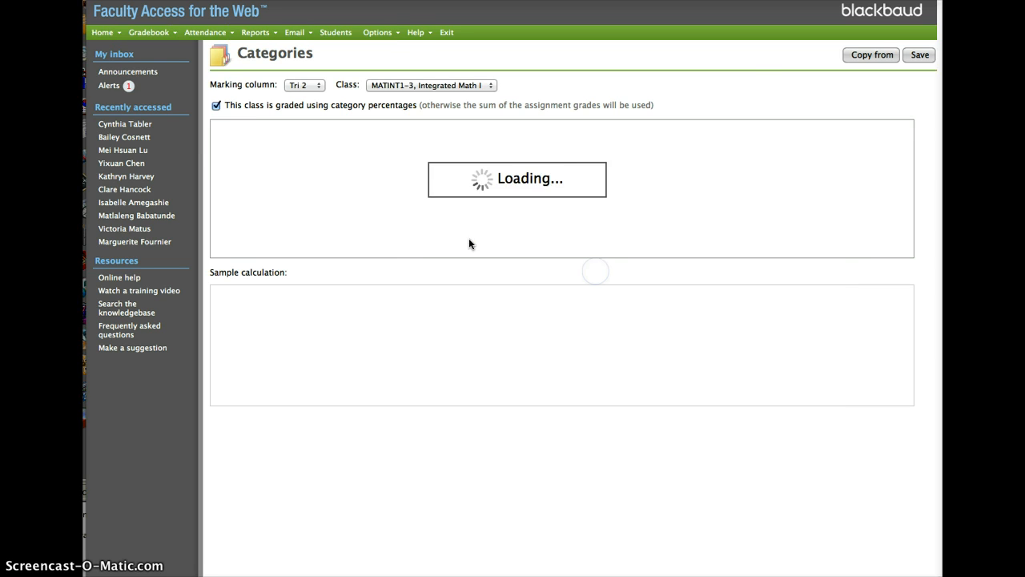
Switch the marking column to Tri 3, copy the categories from Tri 1 of MATINT1-3, and save them
{"action": "left_click", "coordinate": [308, 85]}
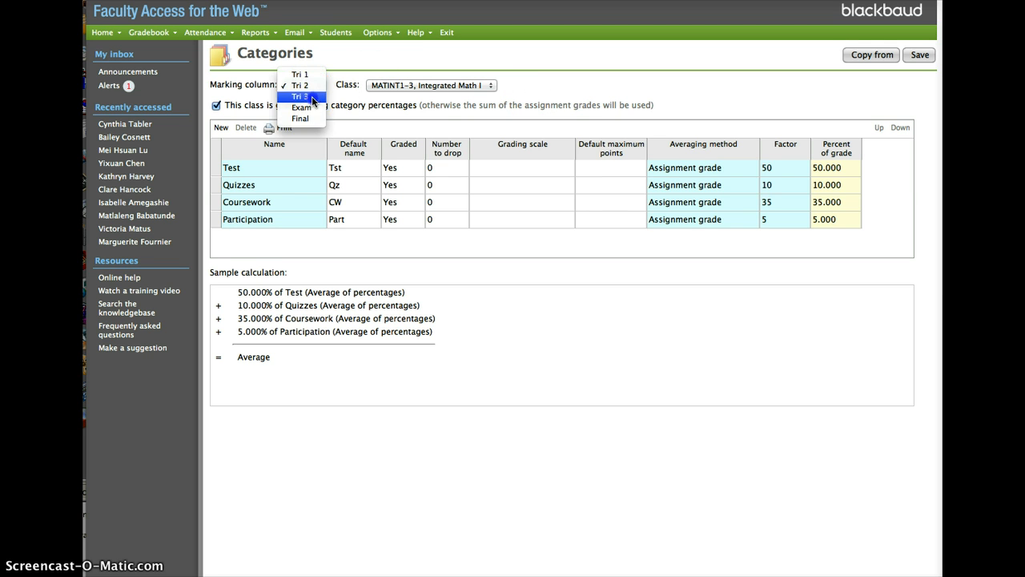
{"action": "left_click", "coordinate": [304, 86]}
{"action": "key", "text": "Down"}
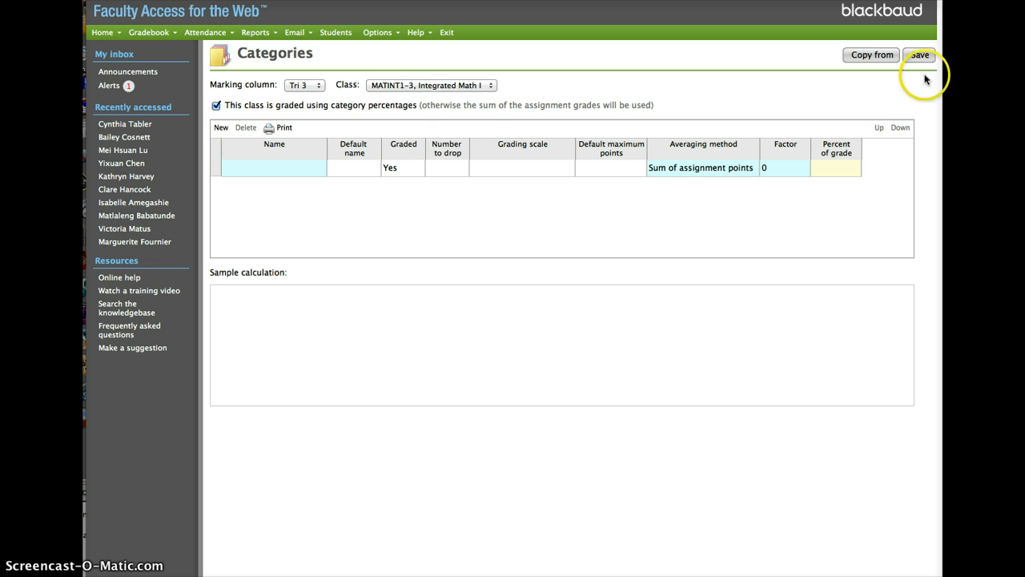
{"action": "left_click", "coordinate": [877, 56]}
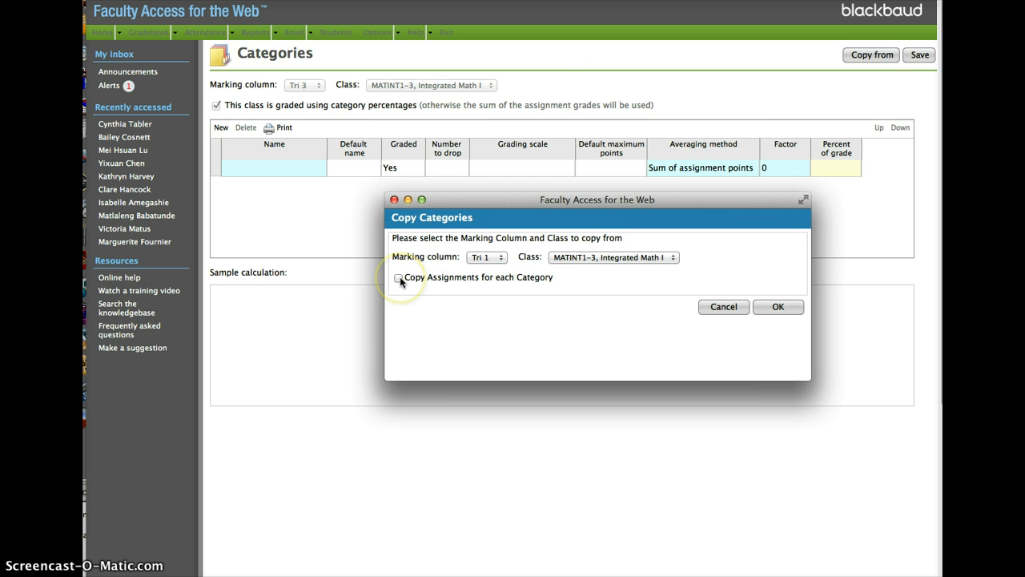
{"action": "left_click", "coordinate": [778, 307]}
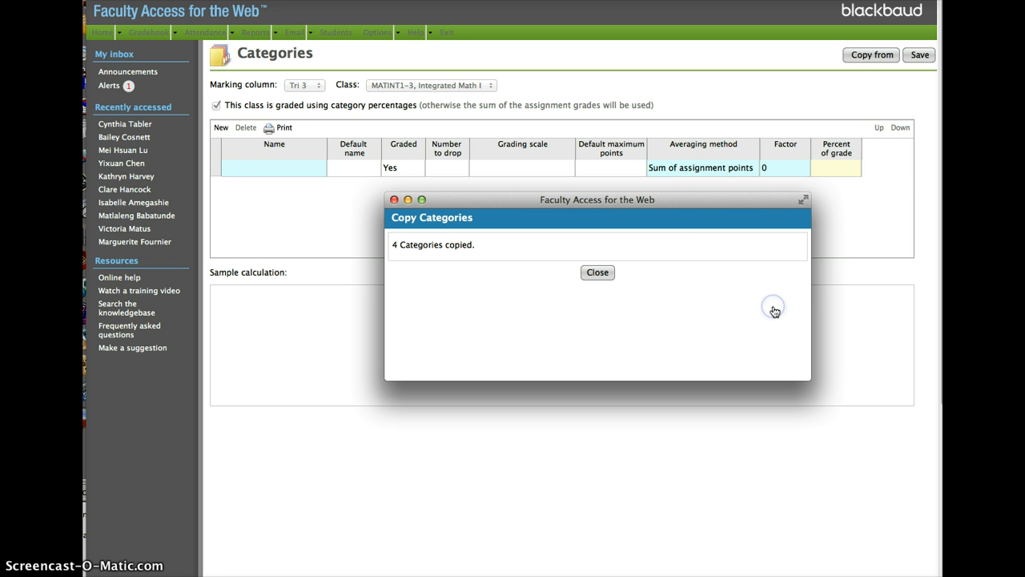
{"action": "left_click", "coordinate": [598, 272]}
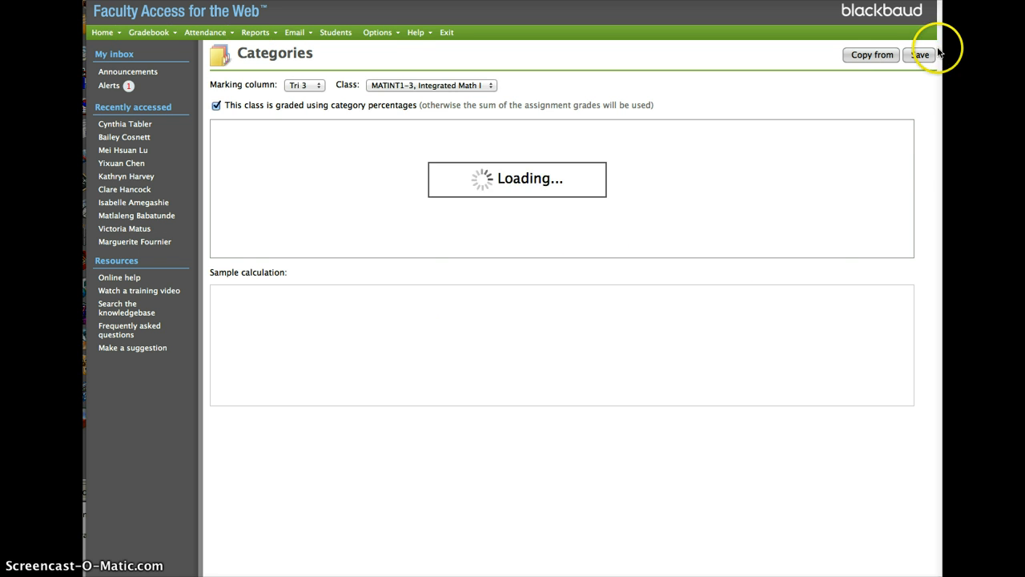
{"action": "left_click", "coordinate": [919, 54]}
Open the Tri 3 assignments for editing and set the show-assignment date of coursework assignment CW1 to 9/8/2014
{"action": "mouse_move", "coordinate": [140, 35]}
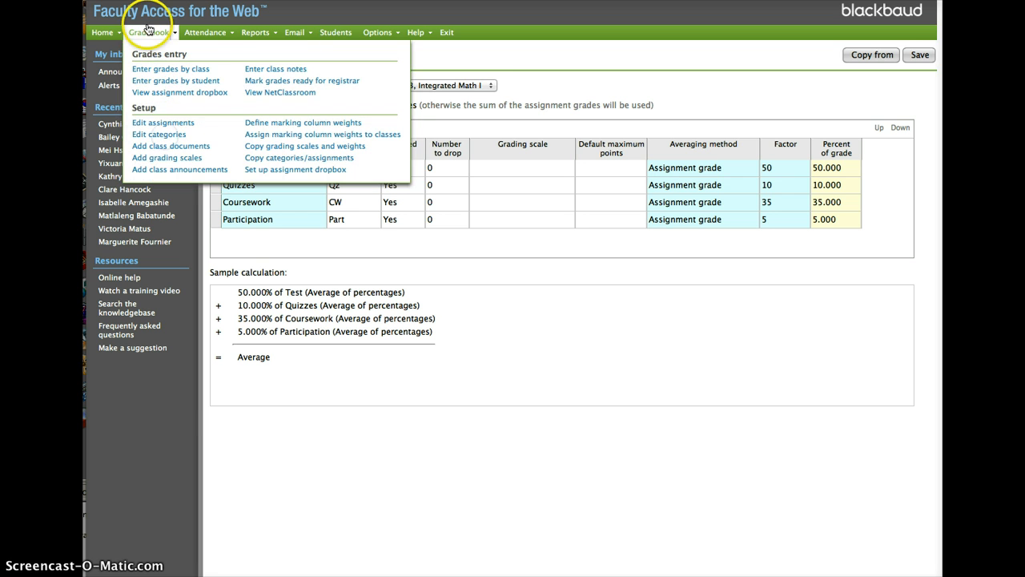
{"action": "left_click", "coordinate": [167, 123]}
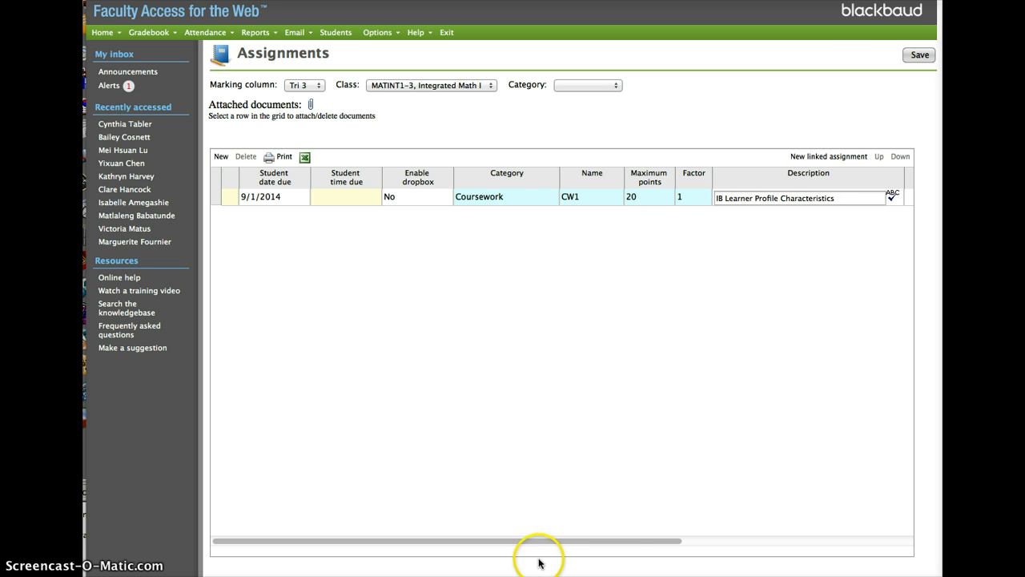
{"action": "left_click_drag", "start_coordinate": [550, 541], "coordinate": [861, 531]}
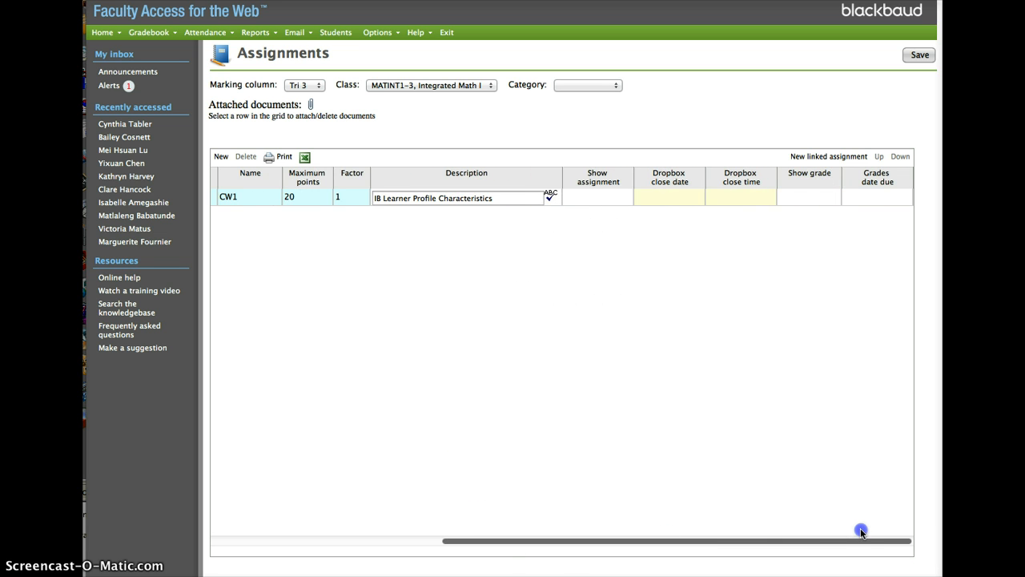
{"action": "left_click", "coordinate": [584, 197]}
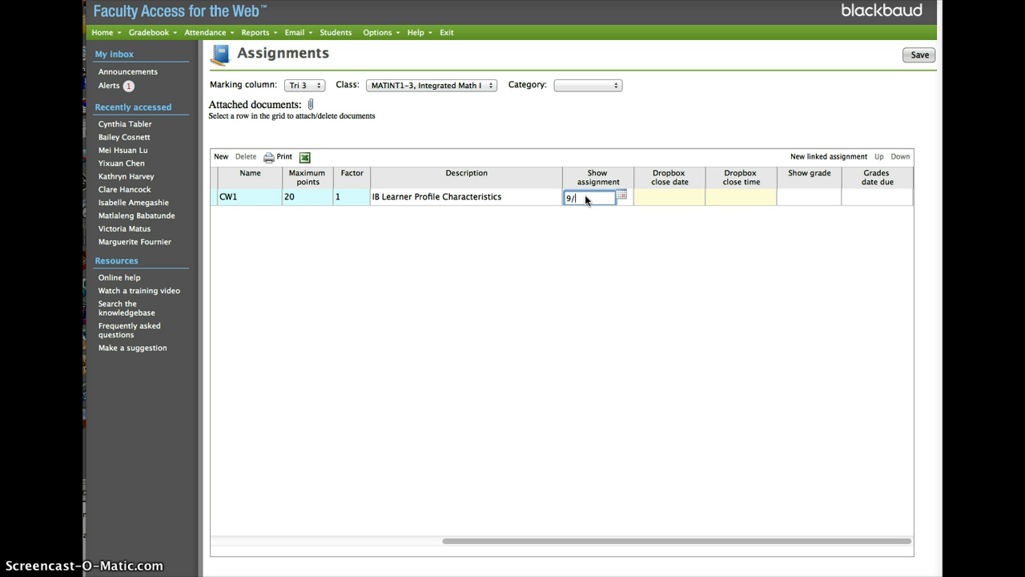
{"action": "key", "text": "Tab"}
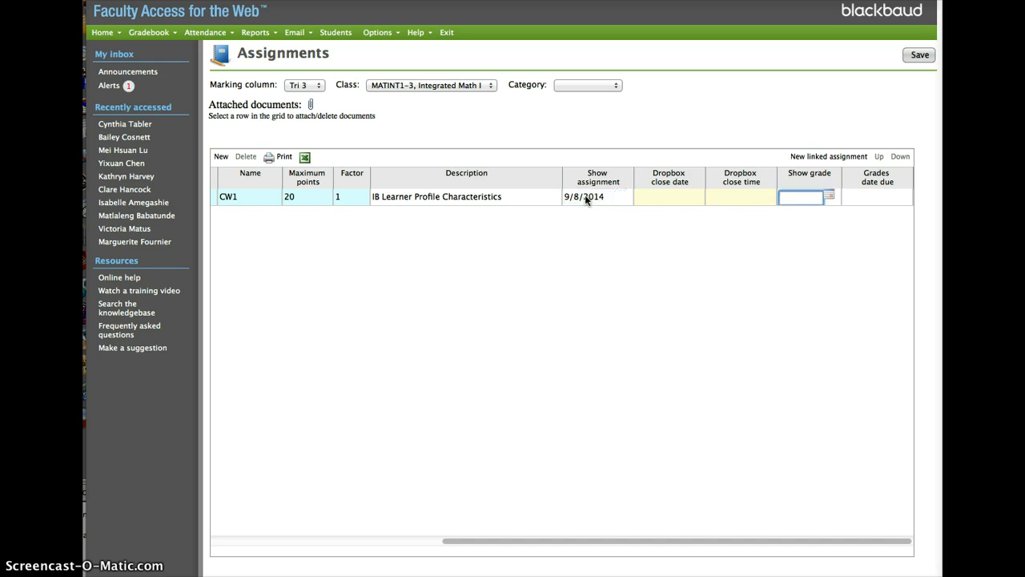
{"action": "key", "text": "Tab"}
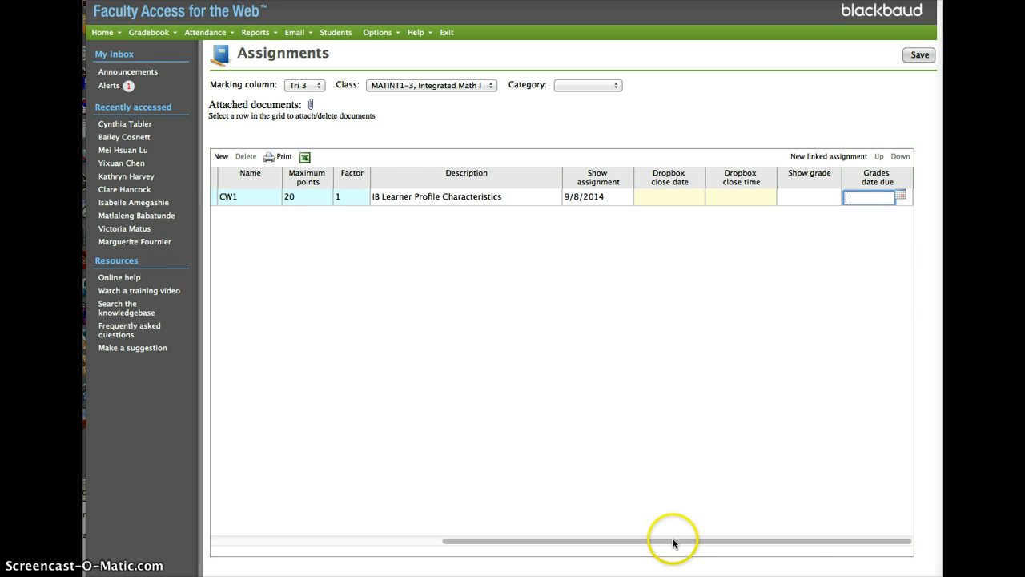
Go through the CW1 assignment's fields from student date due to show grade, keeping a factor of 1, and save the assignment
{"action": "left_click_drag", "start_coordinate": [676, 541], "coordinate": [297, 534]}
{"action": "left_click", "coordinate": [253, 195]}
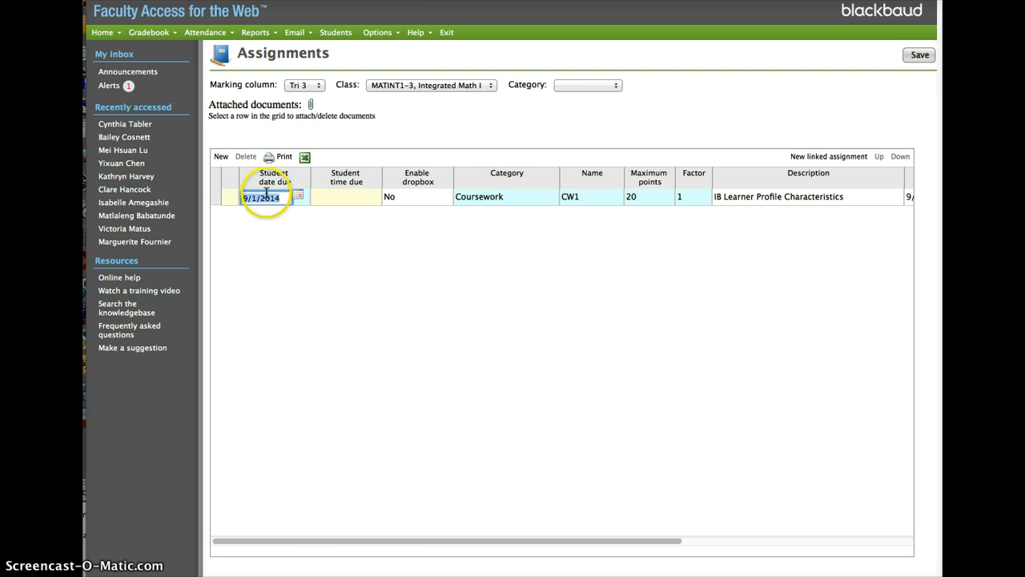
{"action": "left_click", "coordinate": [430, 198]}
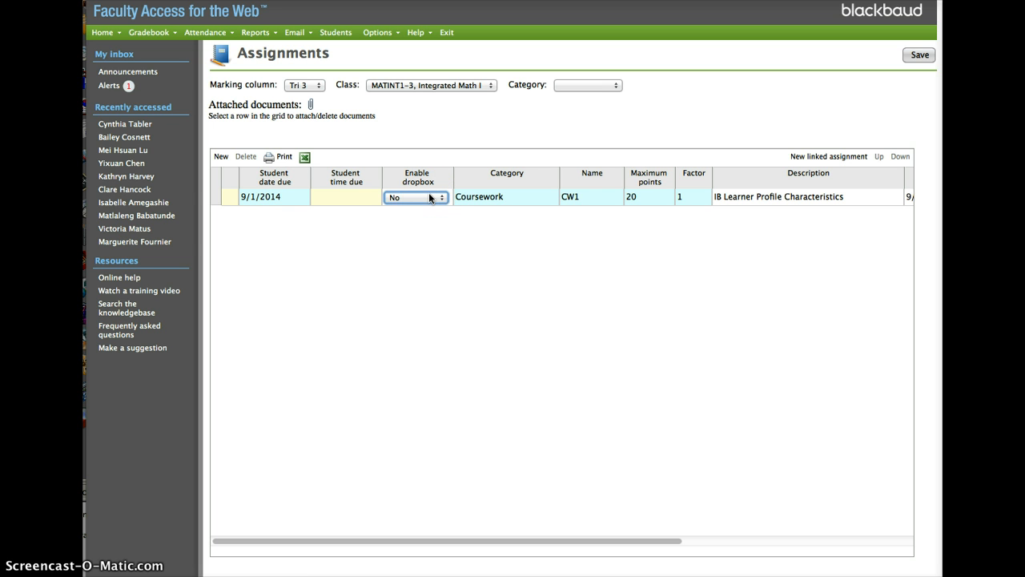
{"action": "key", "text": "Tab"}
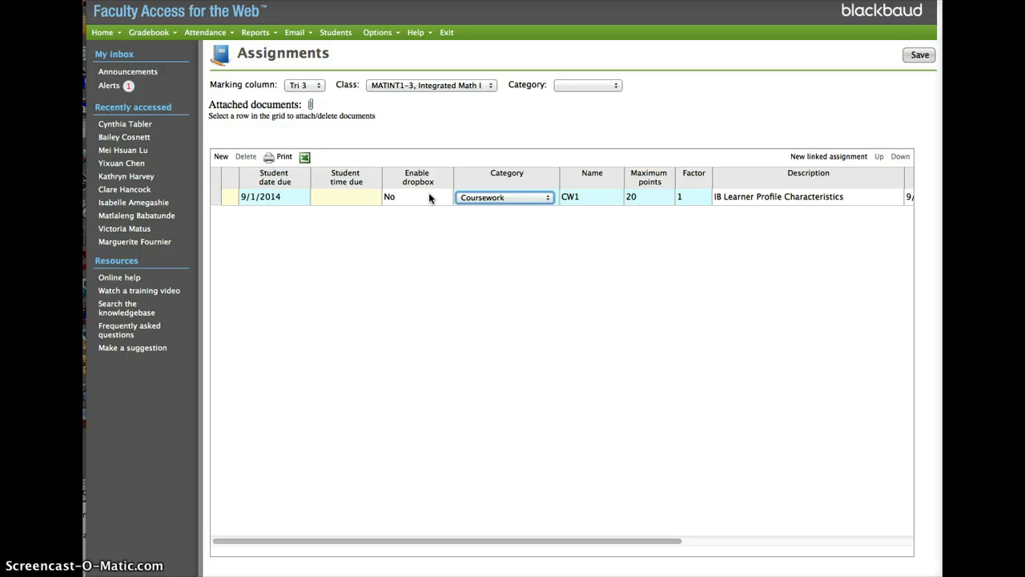
{"action": "key", "text": "Tab"}
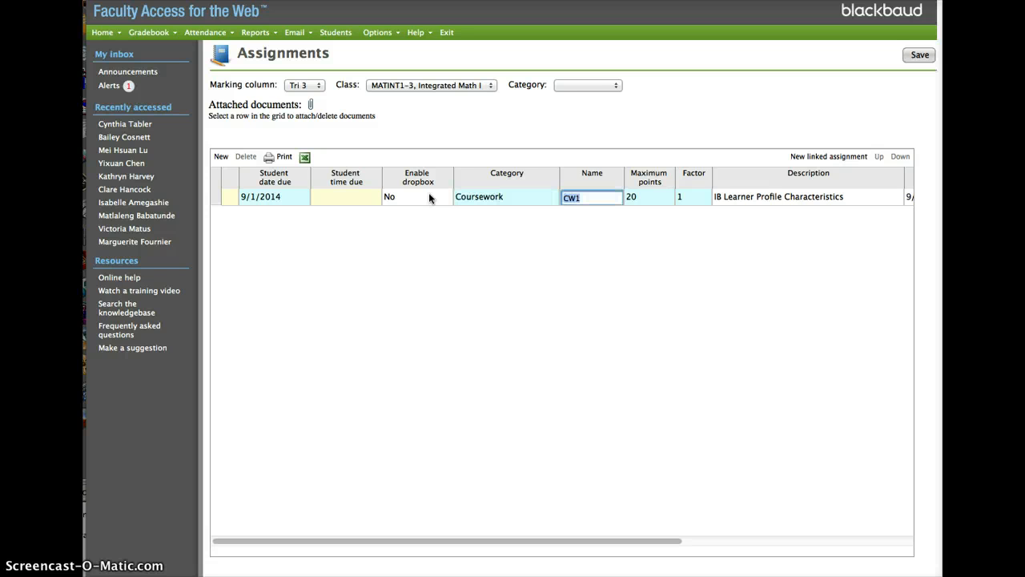
{"action": "key", "text": "Tab"}
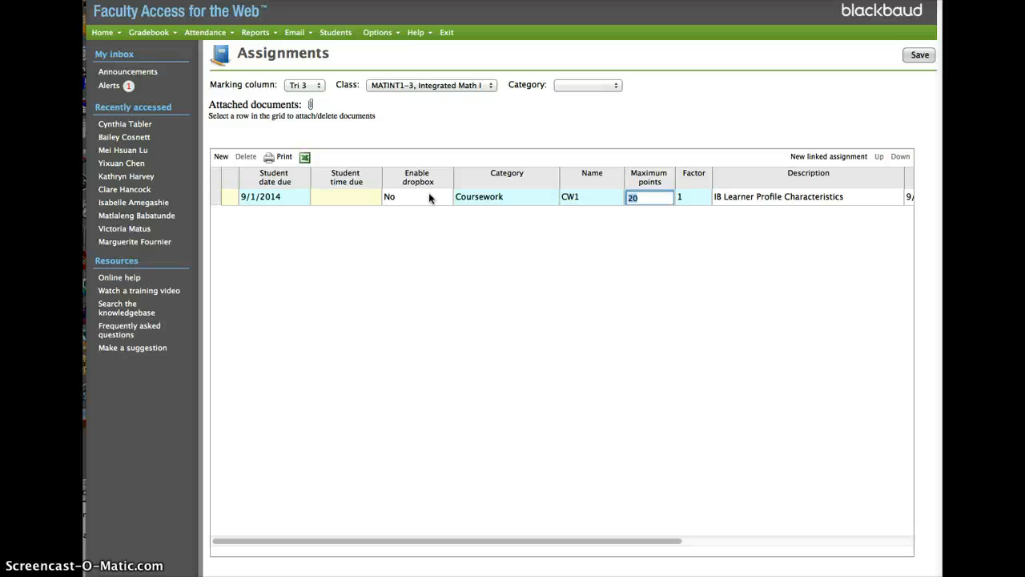
{"action": "key", "text": "Tab"}
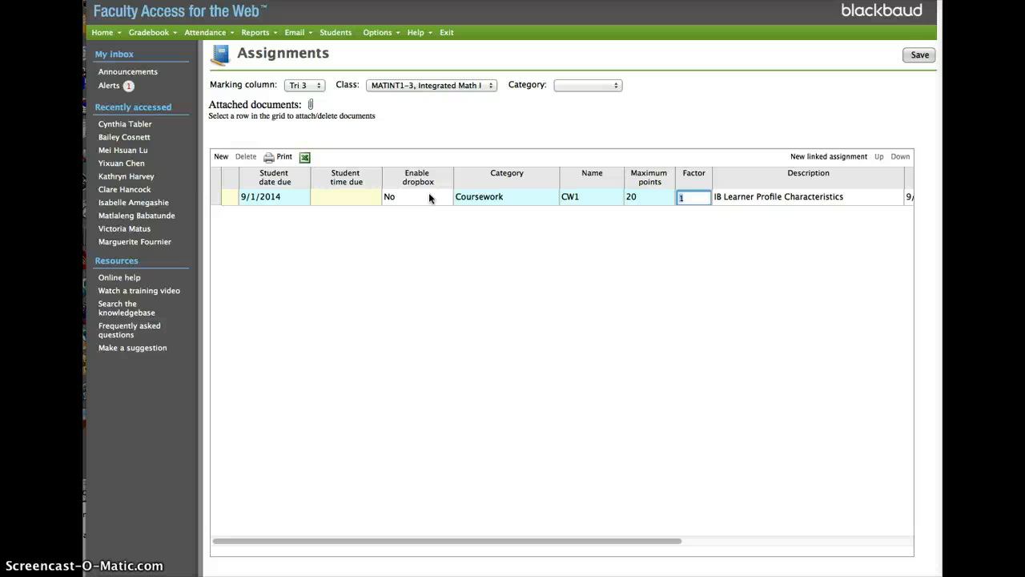
{"action": "type", "text": "1"}
{"action": "key", "text": "Tab"}
{"action": "key", "text": "Right"}
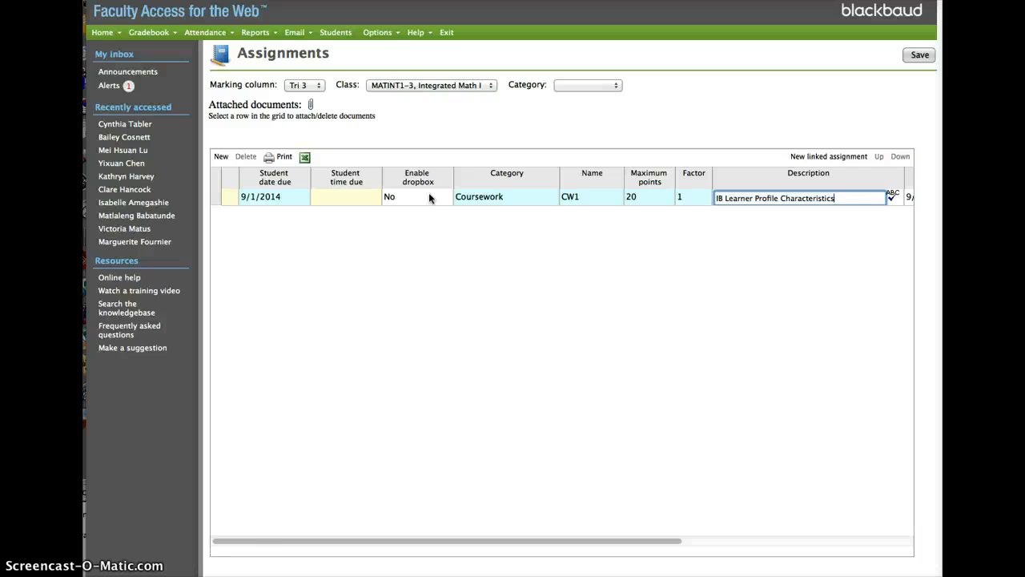
{"action": "key", "text": "Tab"}
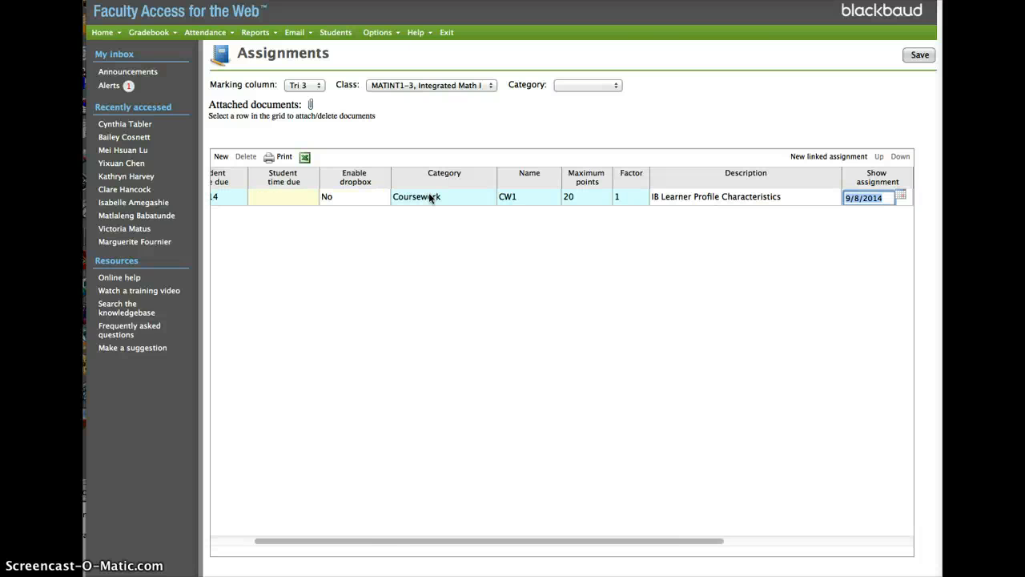
{"action": "key", "text": "Tab"}
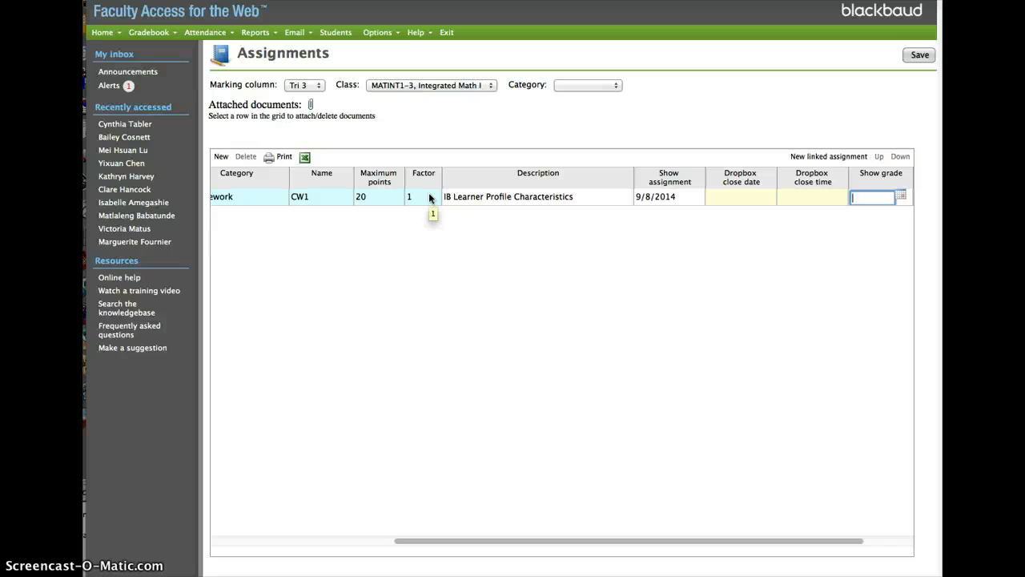
{"action": "left_click", "coordinate": [919, 55]}
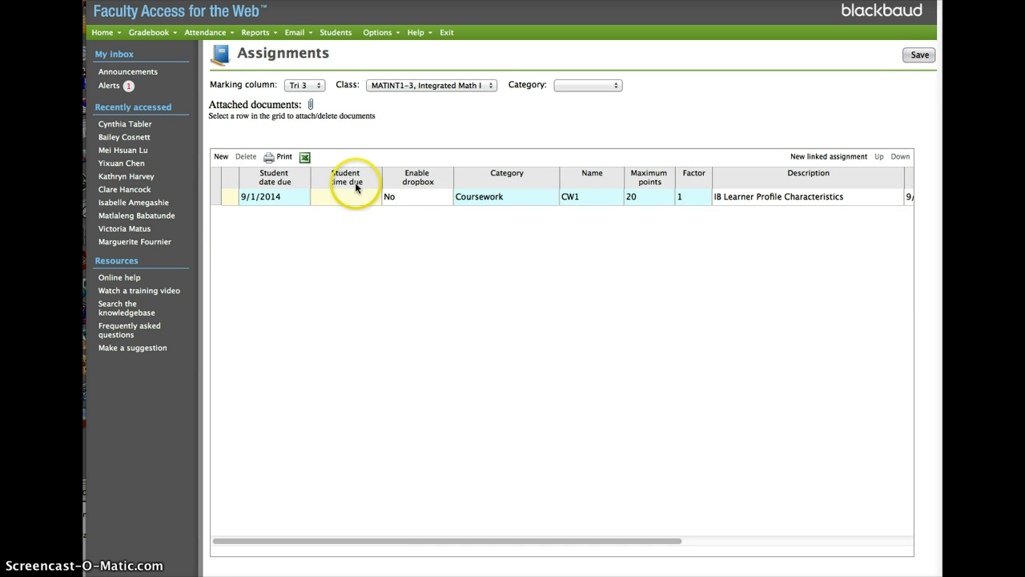
Open grade entry by class for Tri 3 and view the description and category of assignment CW1
{"action": "left_click", "coordinate": [149, 32]}
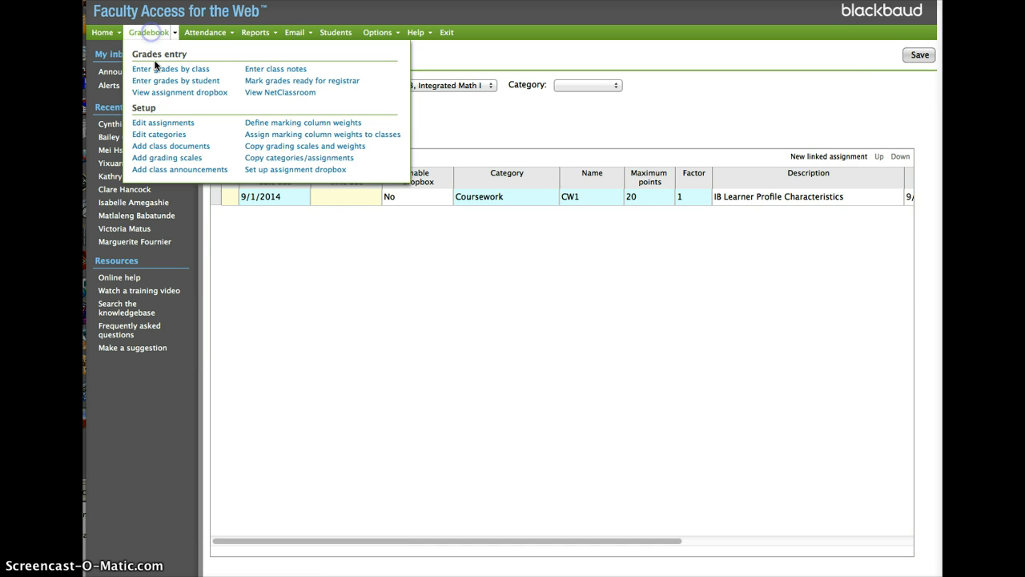
{"action": "left_click", "coordinate": [156, 68]}
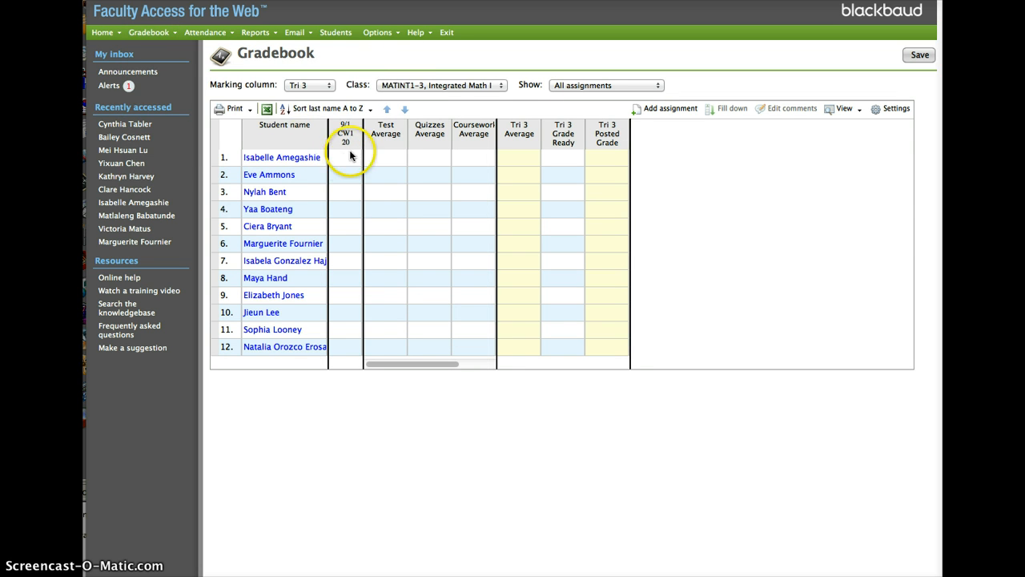
{"action": "mouse_move", "coordinate": [148, 36]}
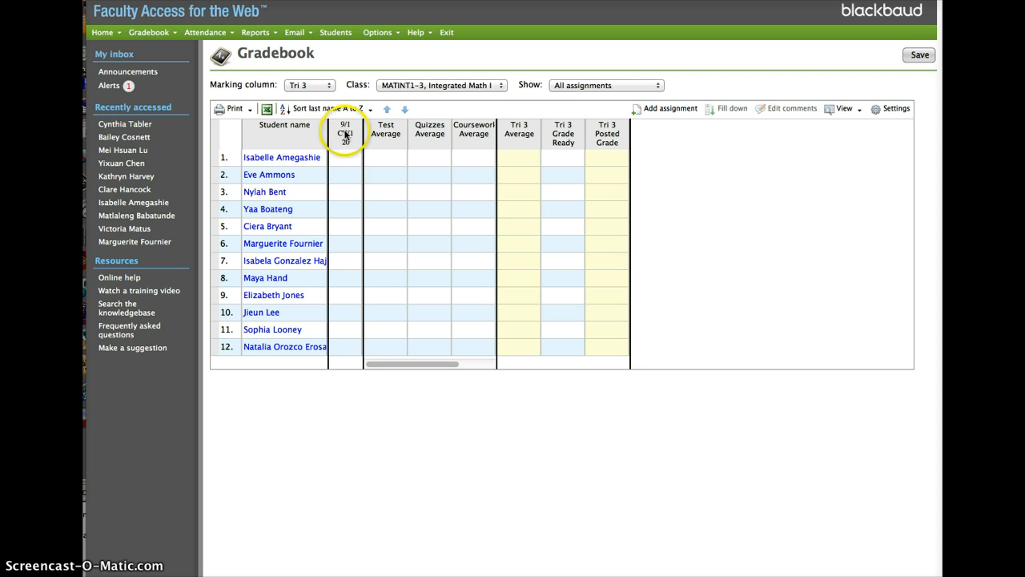
{"action": "mouse_move", "coordinate": [345, 134]}
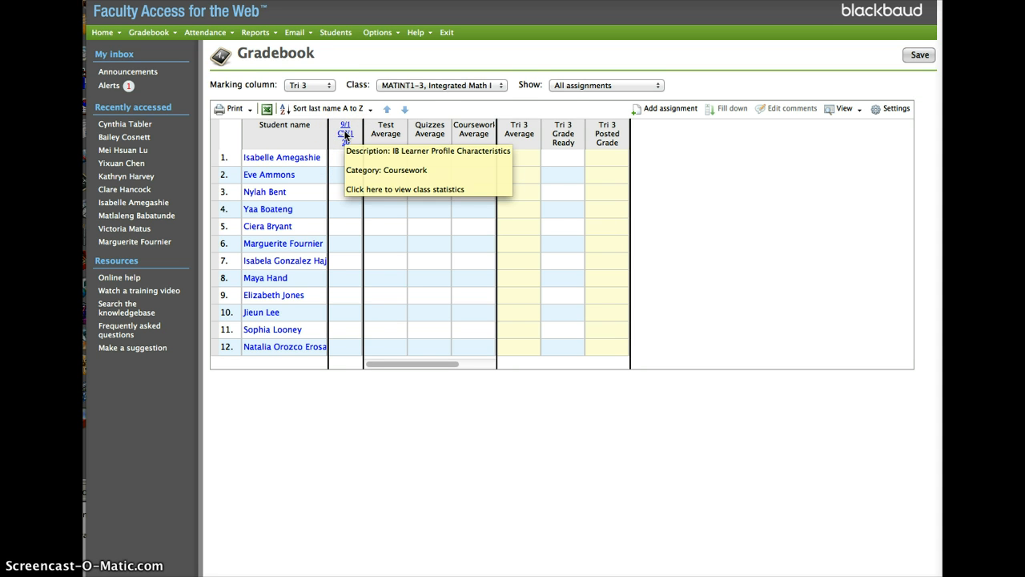
{"action": "left_click", "coordinate": [304, 86]}
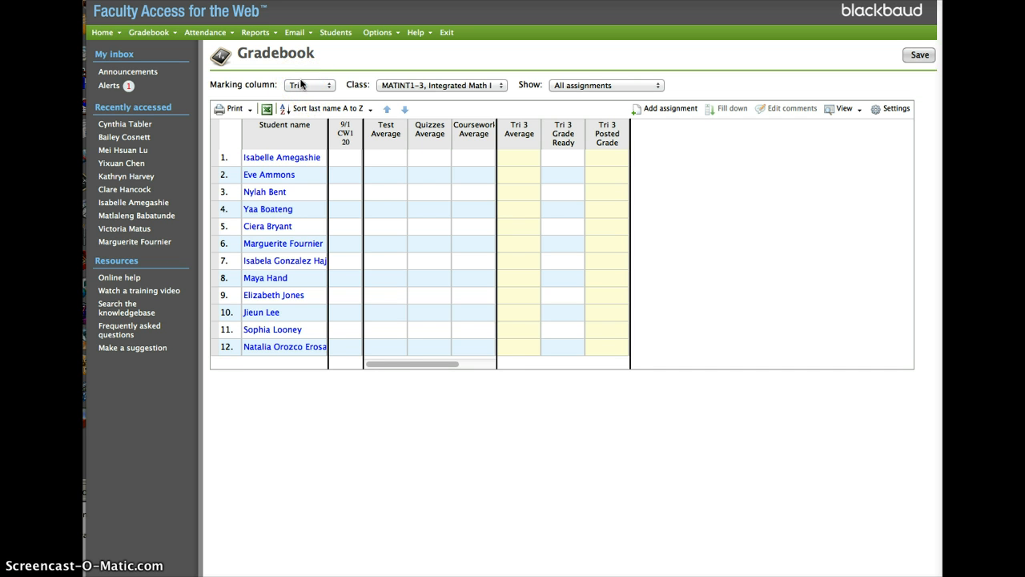
Enter CW1 grades of 18, 15 and 12 for the first three students in the class
{"action": "left_click", "coordinate": [344, 157]}
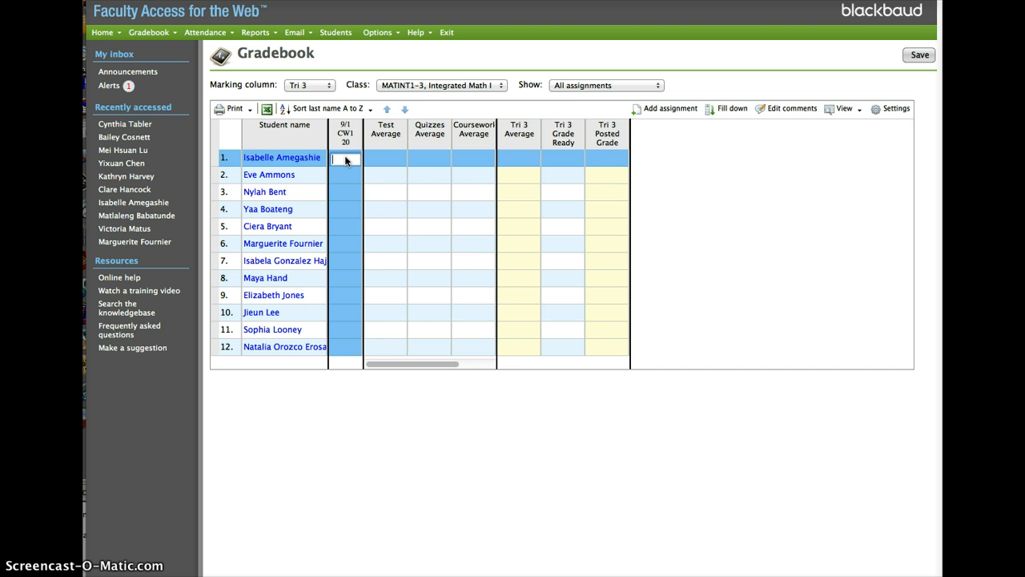
{"action": "type", "text": "18"}
{"action": "key", "text": "Return"}
{"action": "type", "text": "15"}
{"action": "key", "text": "Return"}
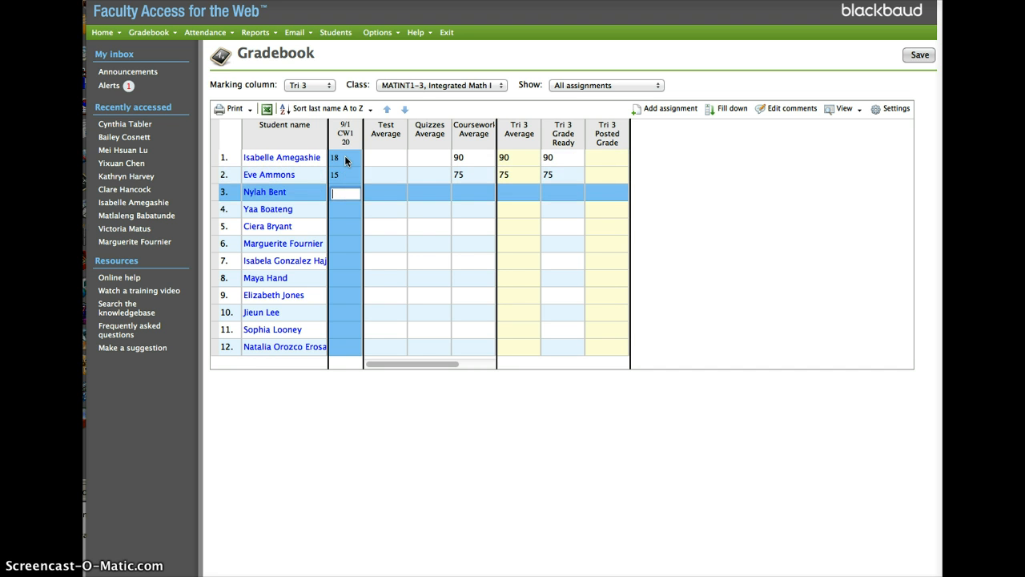
{"action": "type", "text": "12"}
{"action": "key", "text": "Return"}
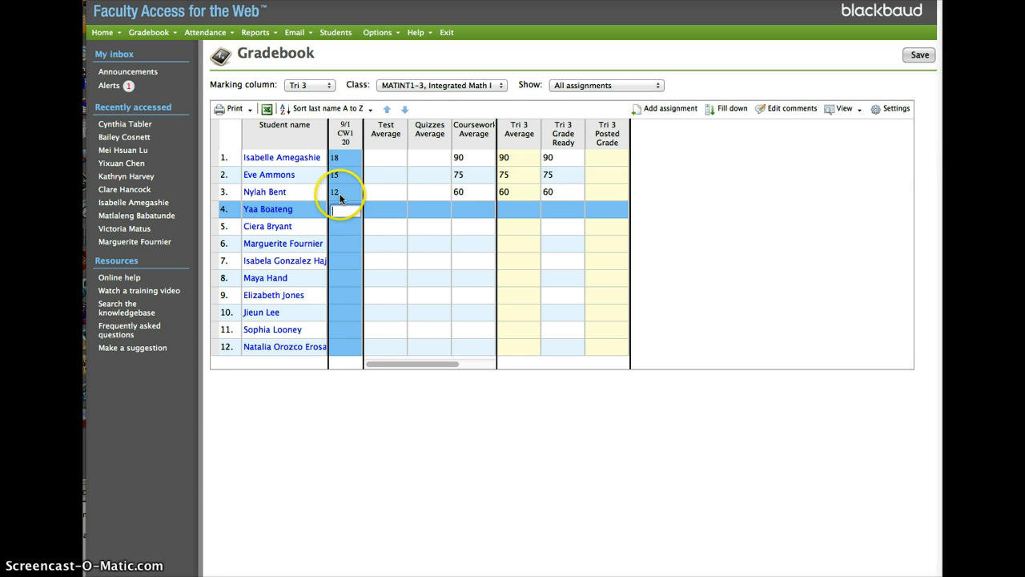
Add the comment "numeracy got in the way of process effective" to the second student's CW1 grade, saving and closing the comment window
{"action": "left_click", "coordinate": [341, 176]}
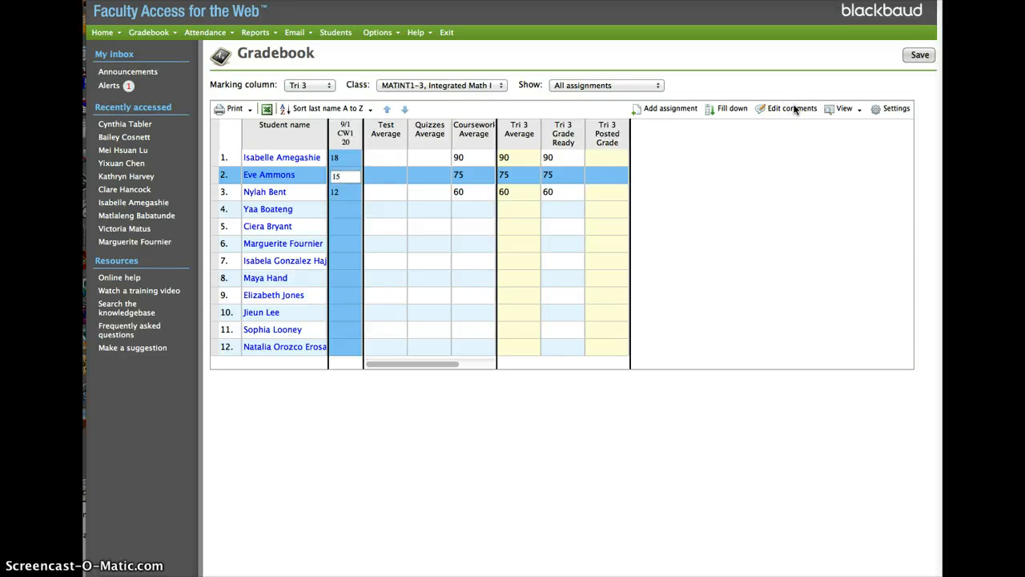
{"action": "left_click", "coordinate": [796, 114]}
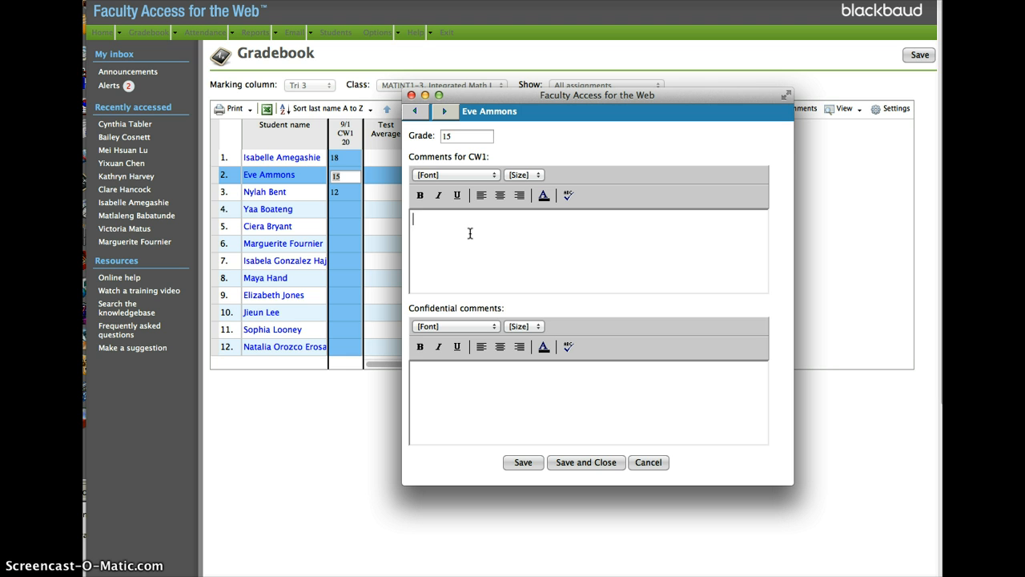
{"action": "type", "text": "numeracy got in the way of process"}
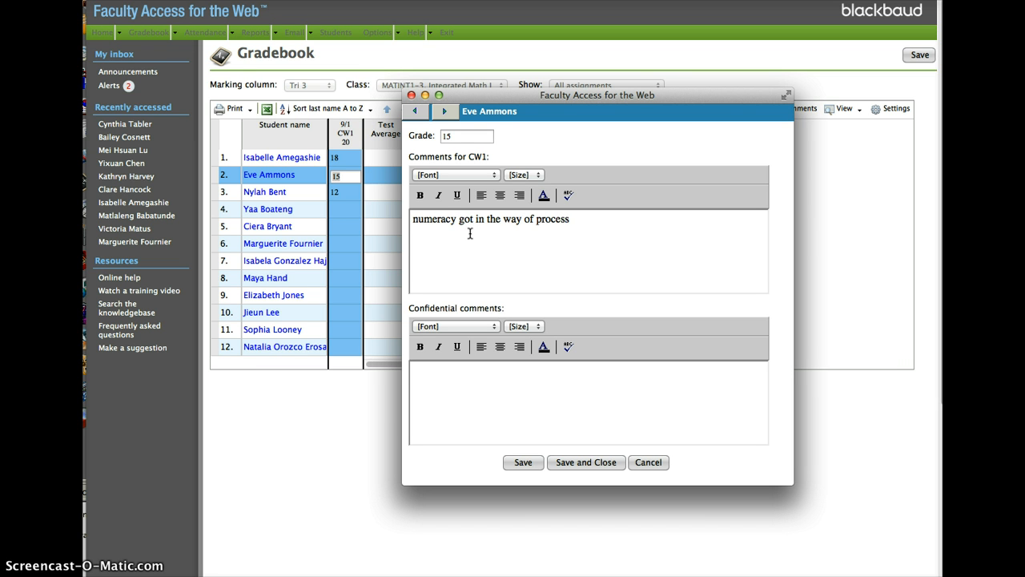
{"action": "type", "text": "effective"}
{"action": "left_click", "coordinate": [588, 462]}
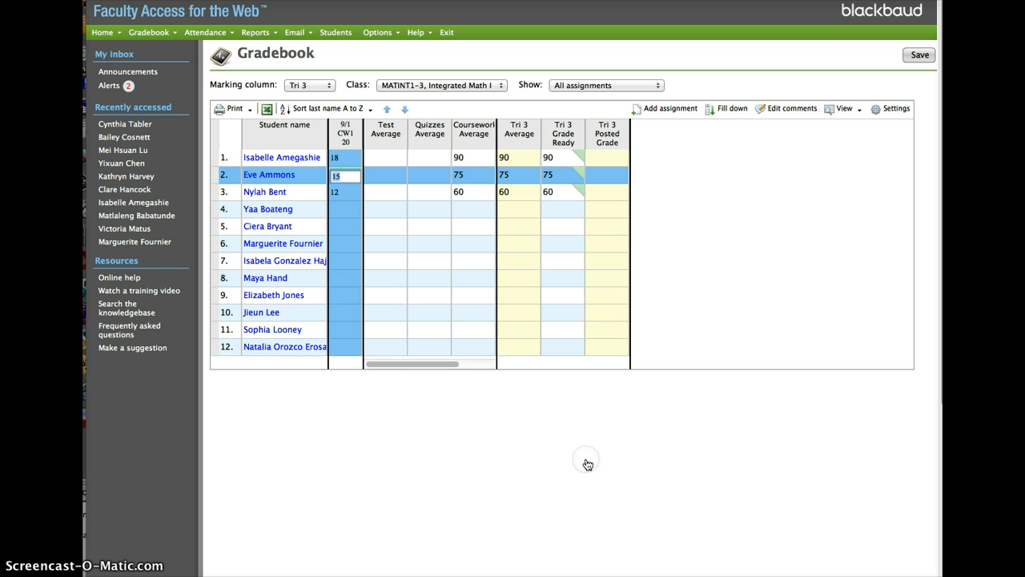
{"action": "left_click", "coordinate": [346, 207]}
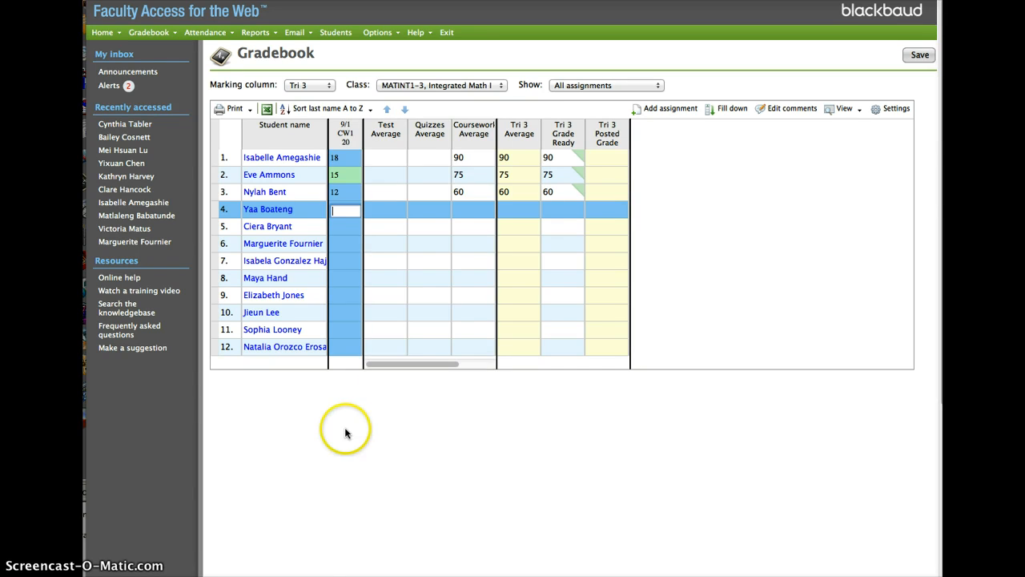
{"action": "left_click_drag", "start_coordinate": [392, 366], "coordinate": [356, 367]}
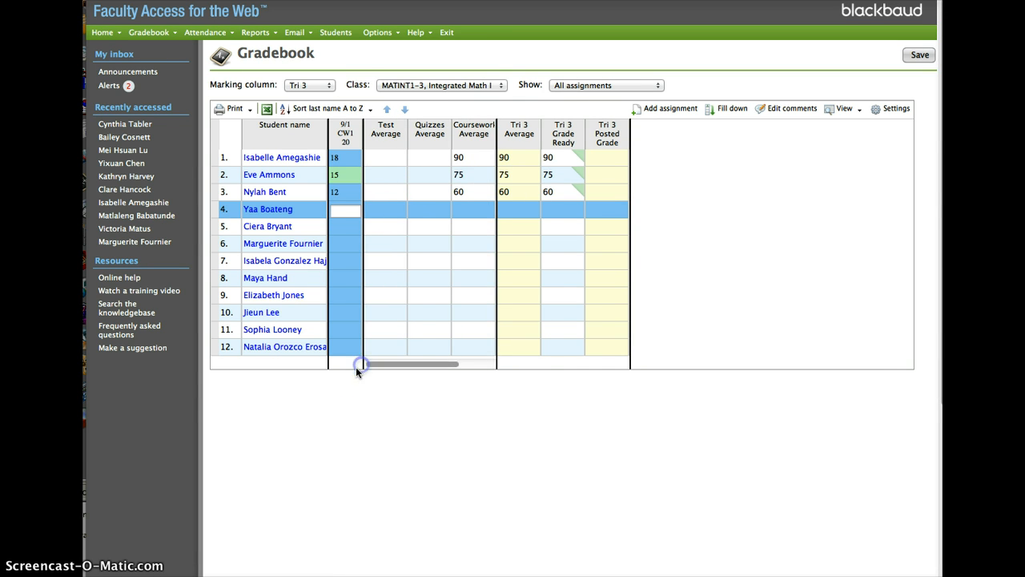